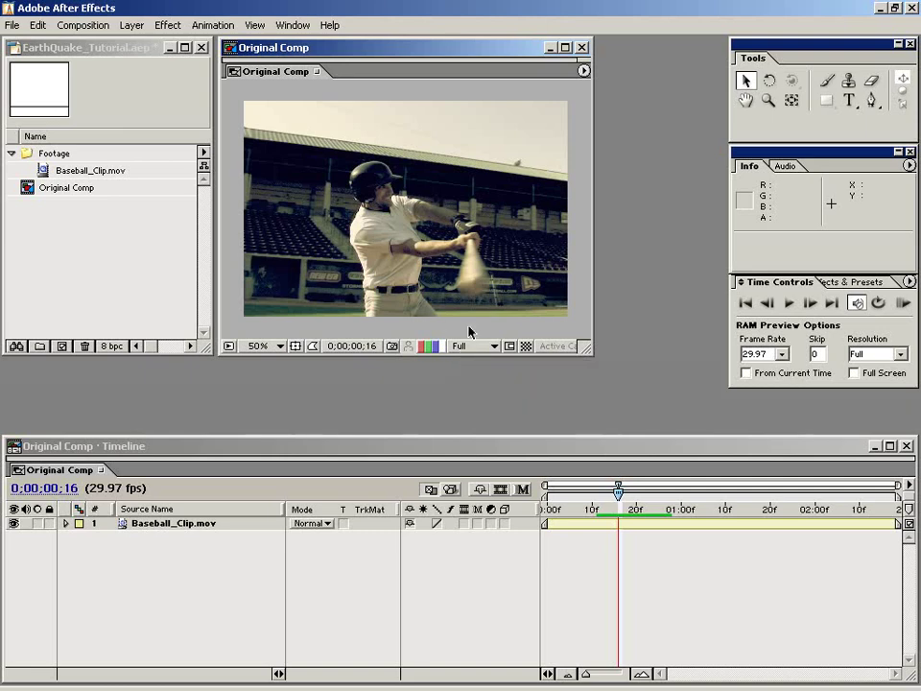
- Scrub the timeline back to 0;00;00;14, just as the bat meets the ball
mouse_move(619, 490)
mouse_down()
mouse_move(597, 506)
mouse_move(674, 507)
mouse_move(590, 531)
mouse_move(545, 530)
mouse_move(767, 527)
mouse_move(648, 528)
mouse_move(759, 527)
mouse_move(570, 515)
mouse_move(623, 502)
mouse_move(608, 495)
mouse_move(632, 490)
mouse_move(738, 488)
mouse_move(672, 486)
mouse_move(633, 502)
mouse_move(685, 496)
mouse_move(711, 509)
mouse_move(602, 518)
mouse_move(627, 513)
mouse_move(610, 505)
mouse_up()
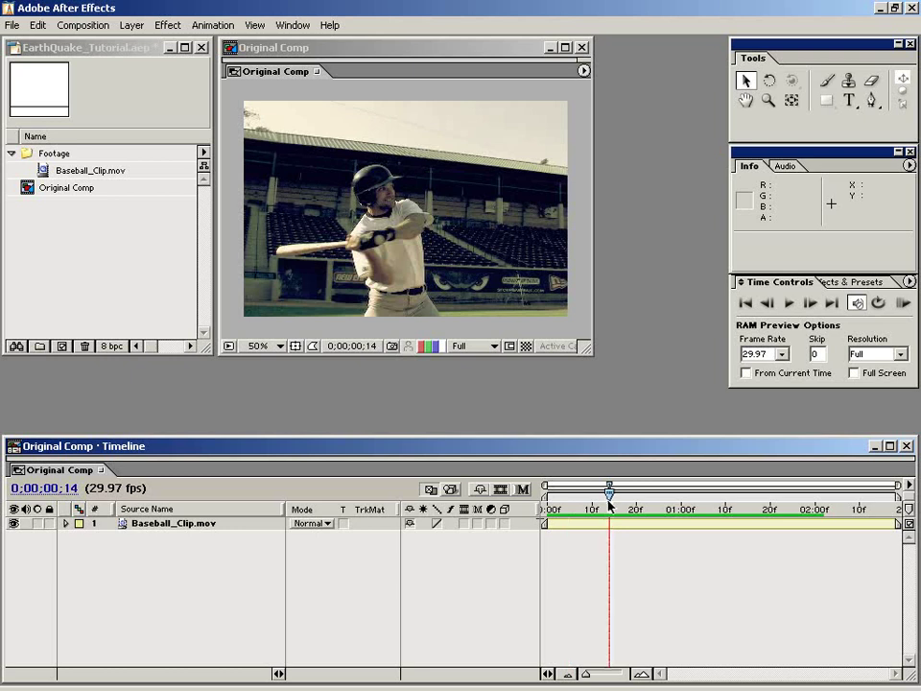
- Keyframe the clip's Position at 0;00;00;14 and 0;00;01;01, both at 360.0, 240.0
click(67, 524)
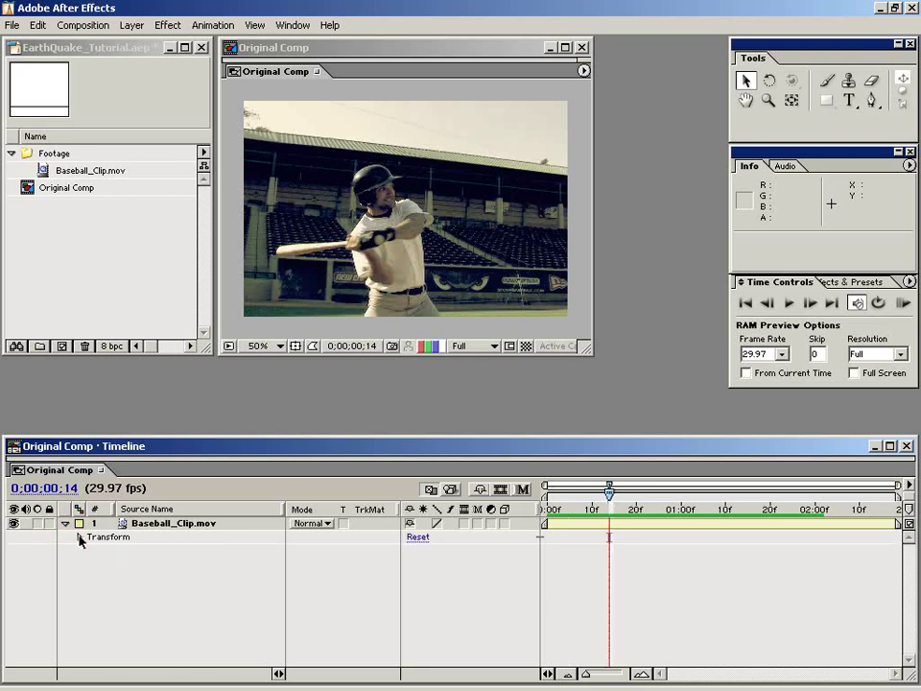
click(80, 538)
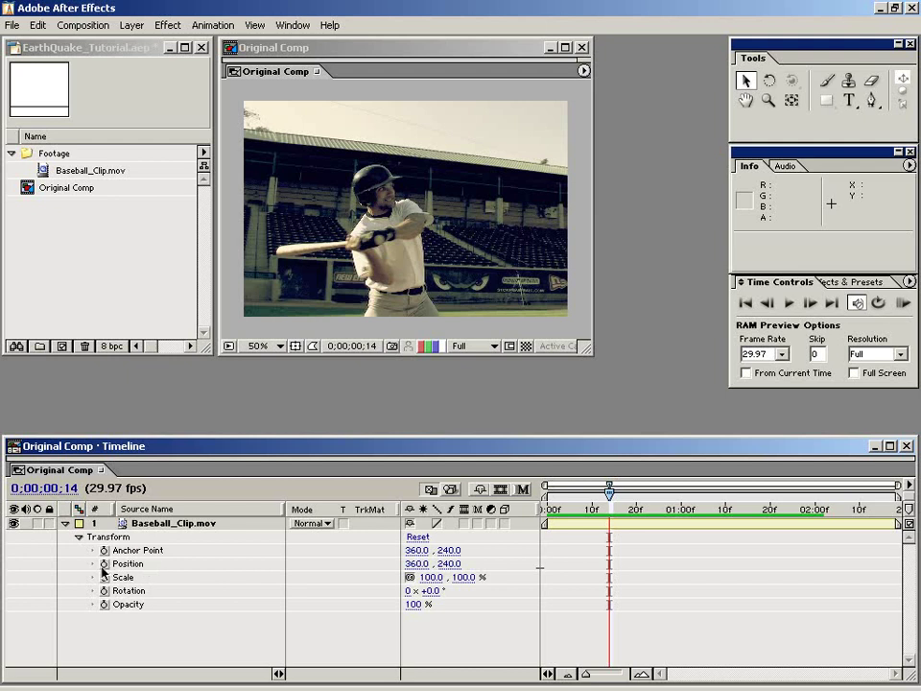
click(106, 564)
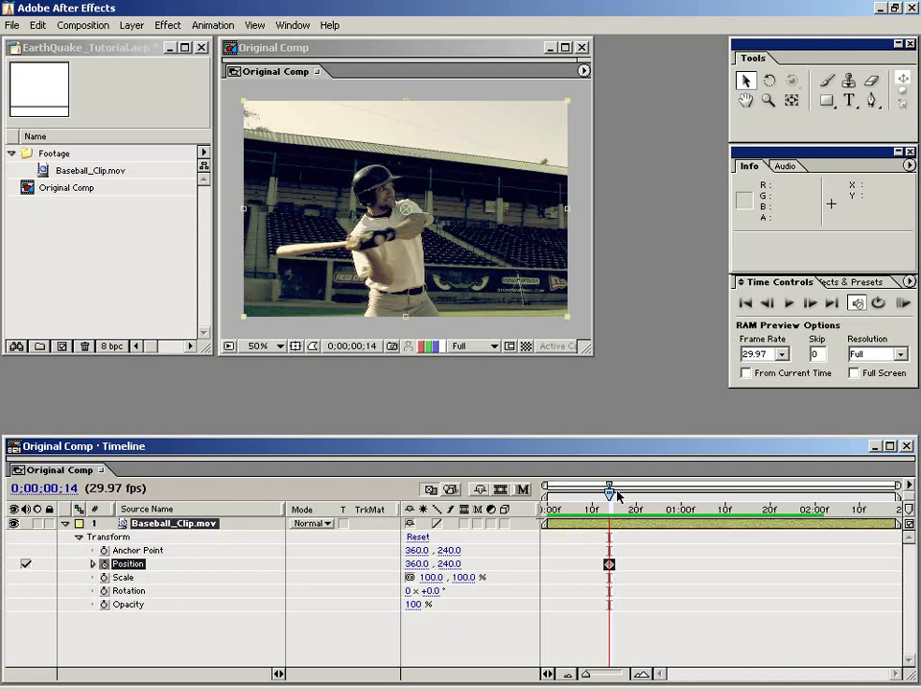
drag(609, 503, 692, 499)
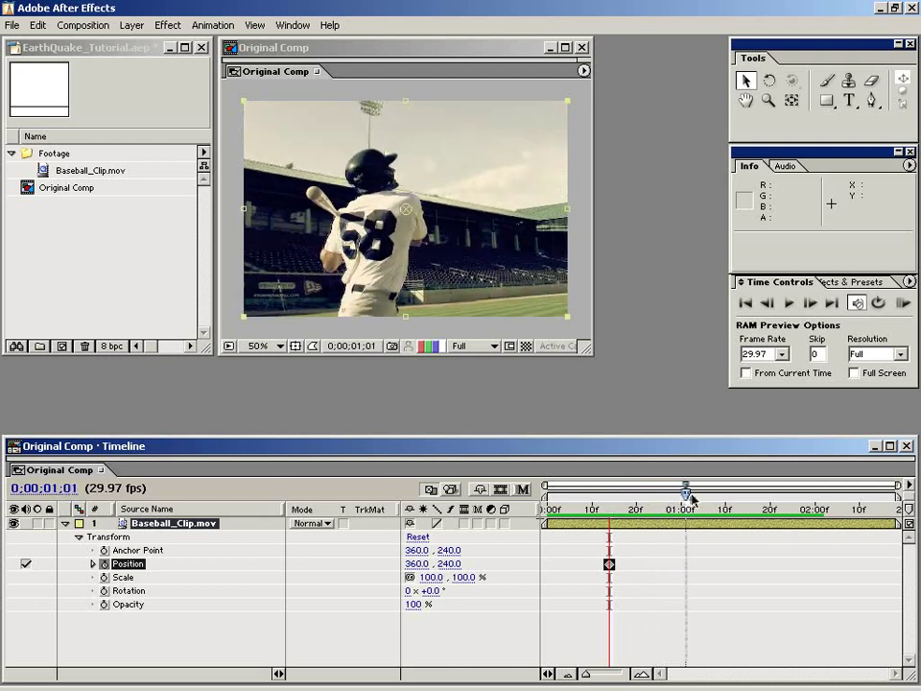
click(26, 564)
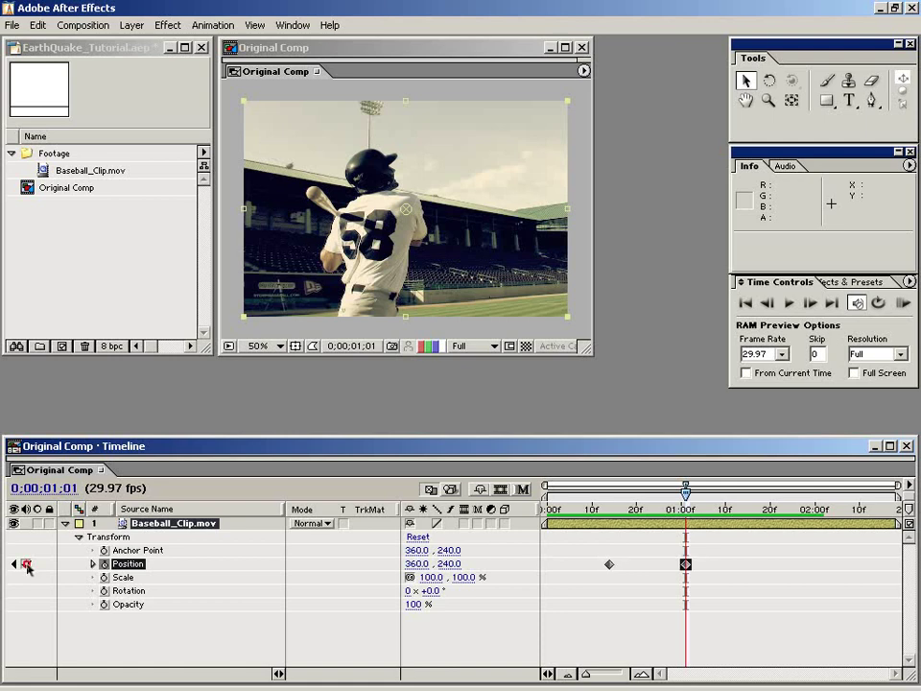
click(672, 511)
drag(672, 511, 608, 518)
click(678, 614)
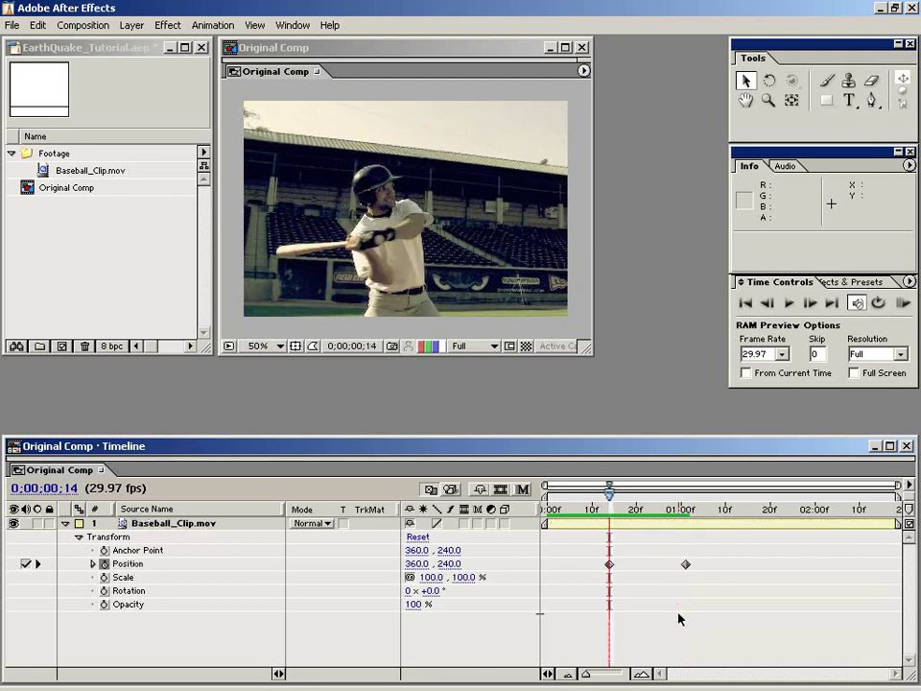
- Bring up The Wiggler palette and select both Position keyframes
click(300, 26)
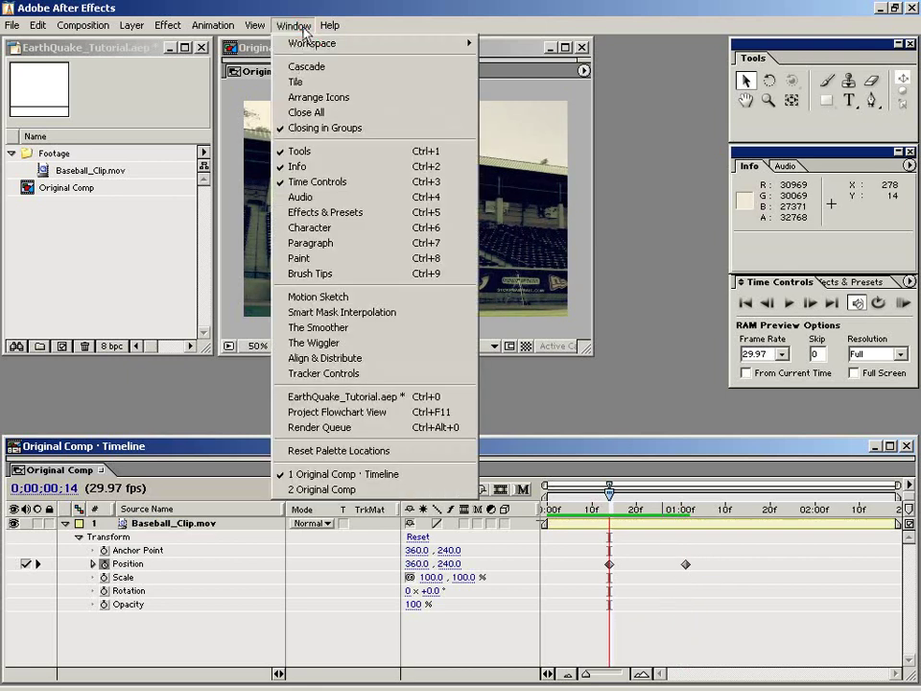
click(387, 345)
drag(485, 47, 165, 178)
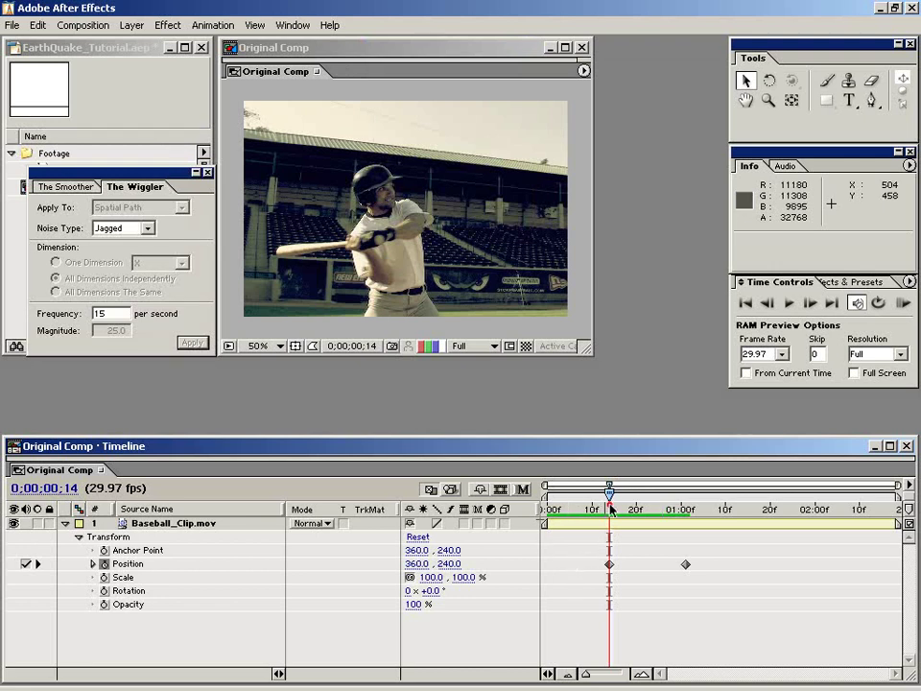
mouse_move(611, 508)
mouse_down()
mouse_move(681, 508)
mouse_move(610, 509)
mouse_up()
drag(716, 571, 716, 574)
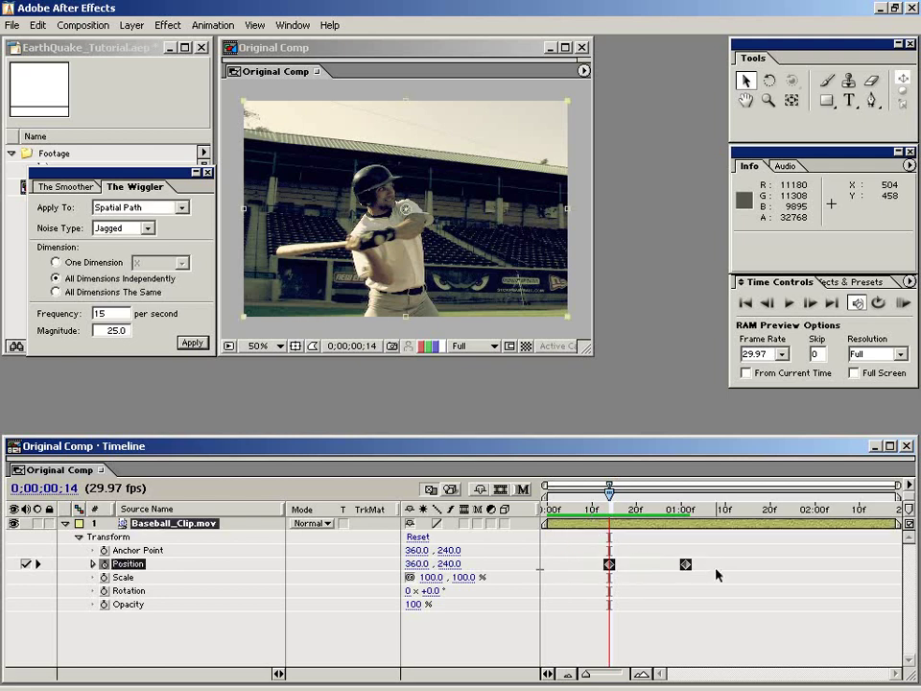
- Apply a Jagged wiggle with Frequency 15 and Magnitude 25 between the two Position keyframes
click(124, 231)
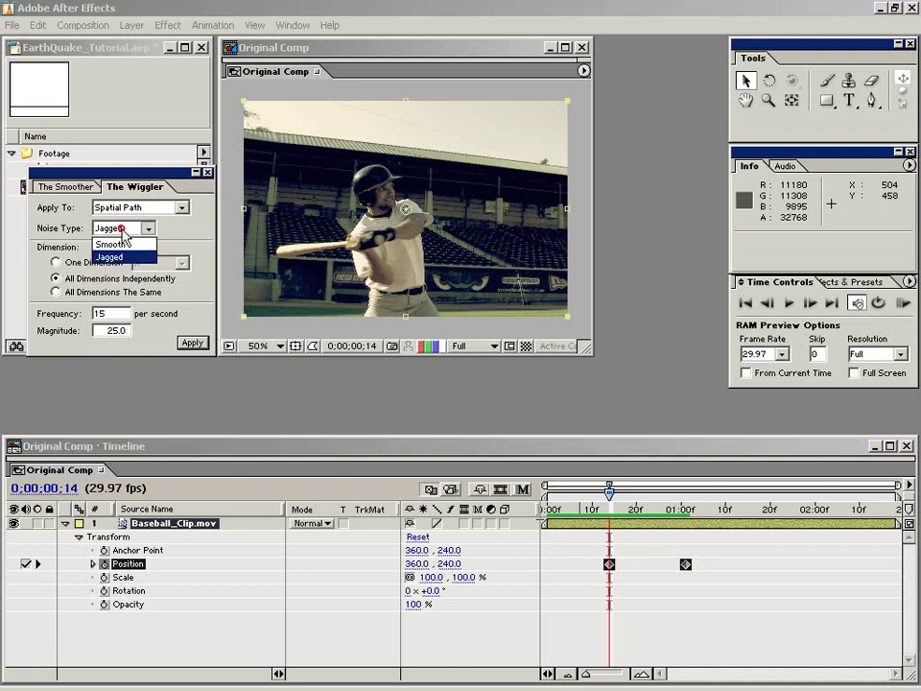
click(120, 255)
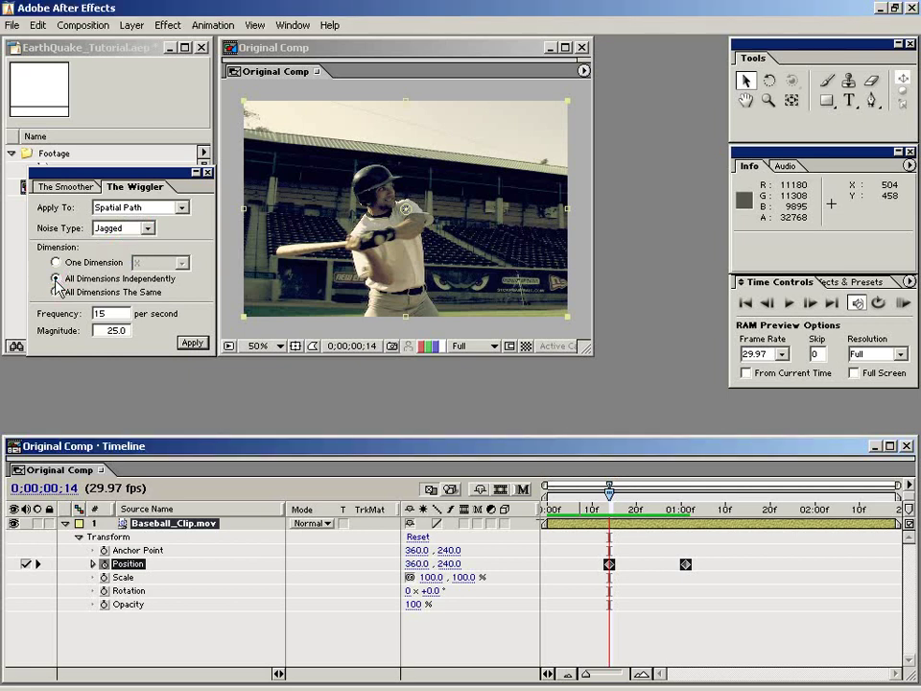
key(Tab)
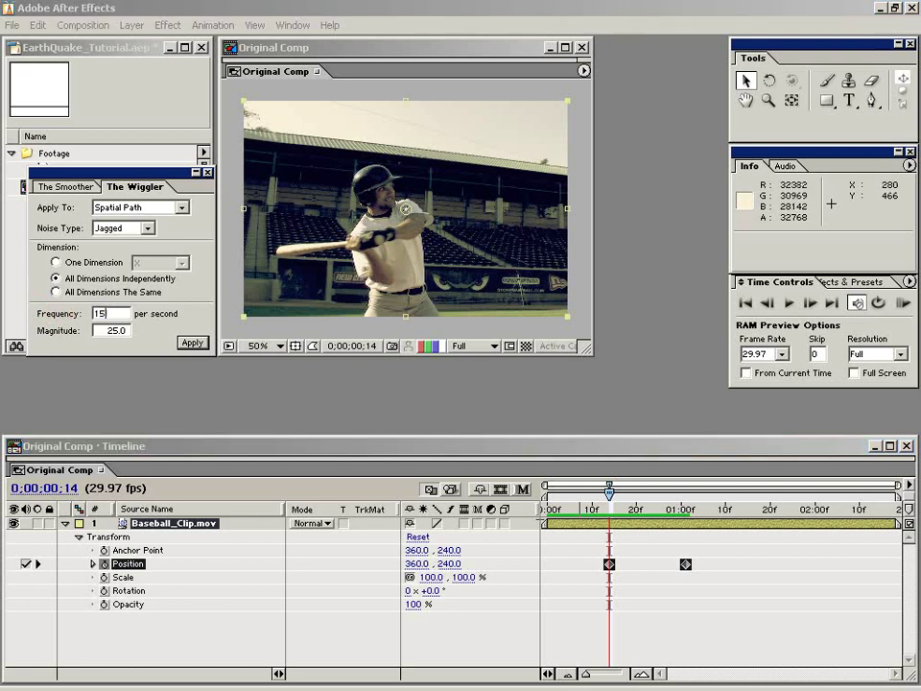
click(110, 330)
text(2)
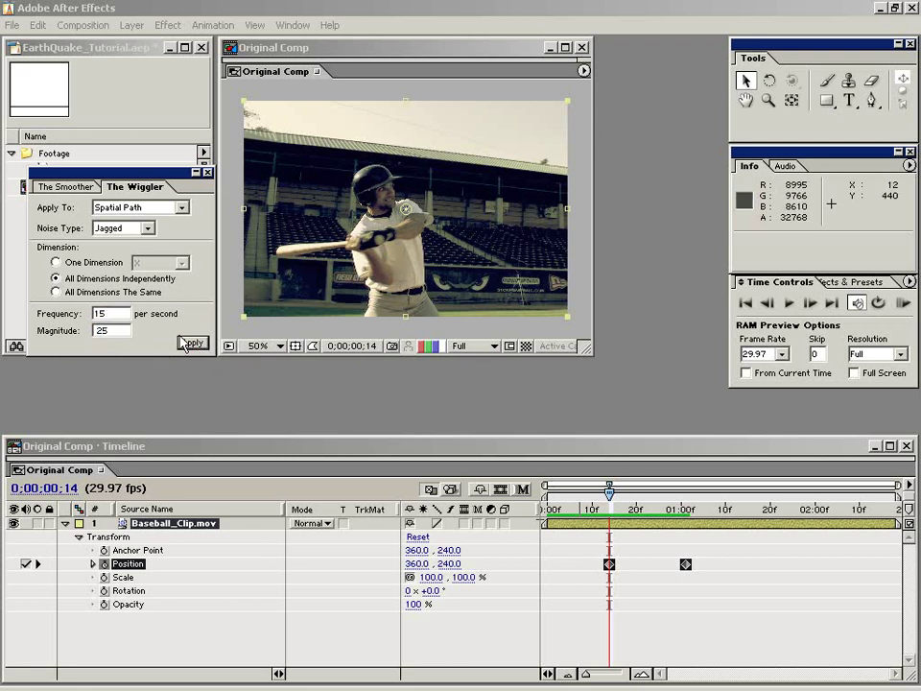
key(shift+Tab)
click(66, 335)
drag(574, 564, 724, 576)
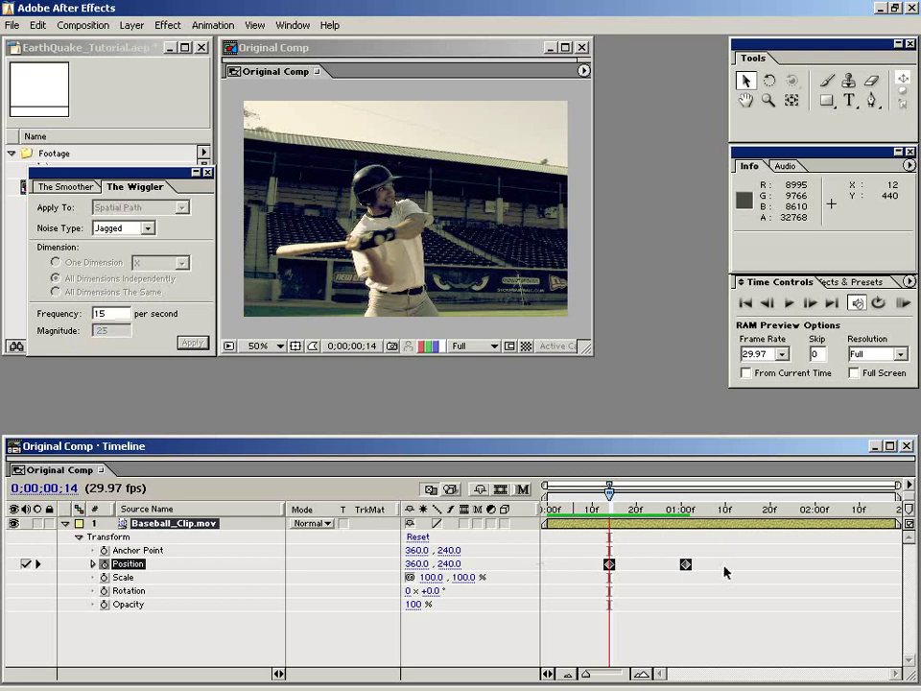
click(192, 344)
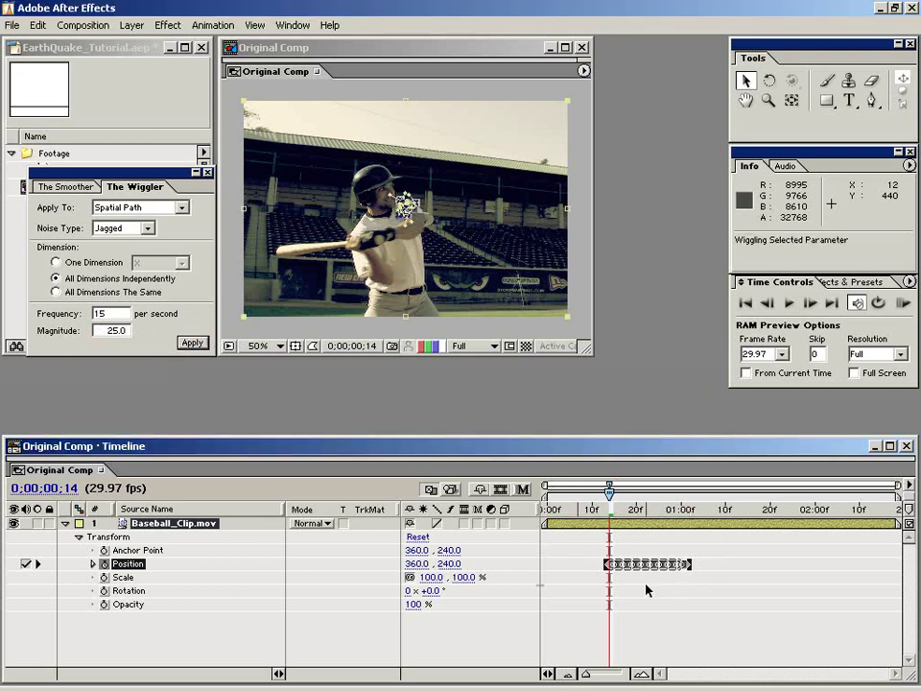
- Undo the wiggle, reselect both Position keyframes, and apply the jagged wiggle again
key(ctrl+z)
click(593, 578)
drag(576, 554, 689, 576)
click(689, 585)
drag(574, 554, 700, 589)
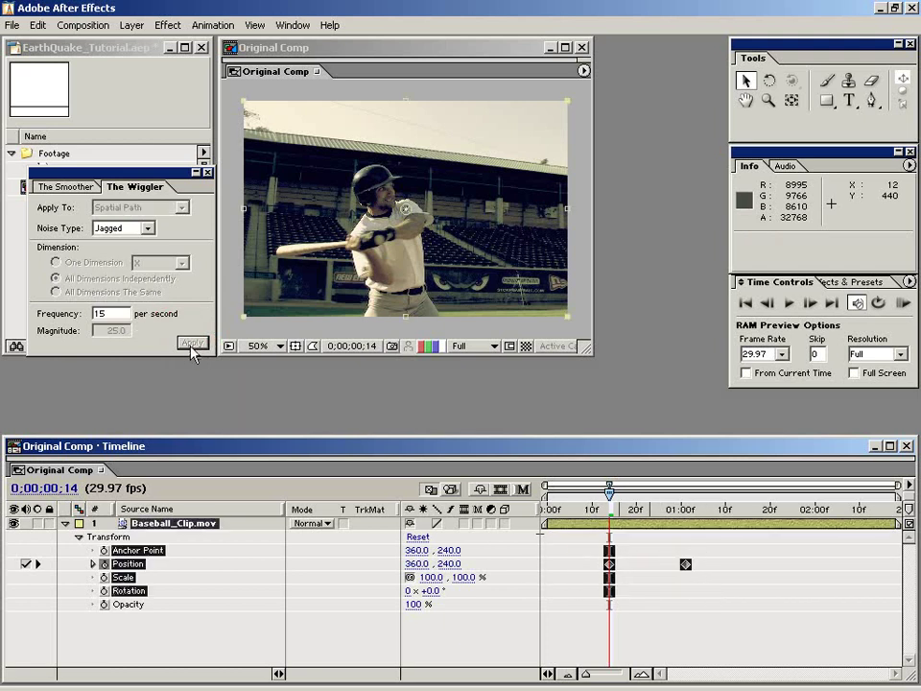
click(581, 559)
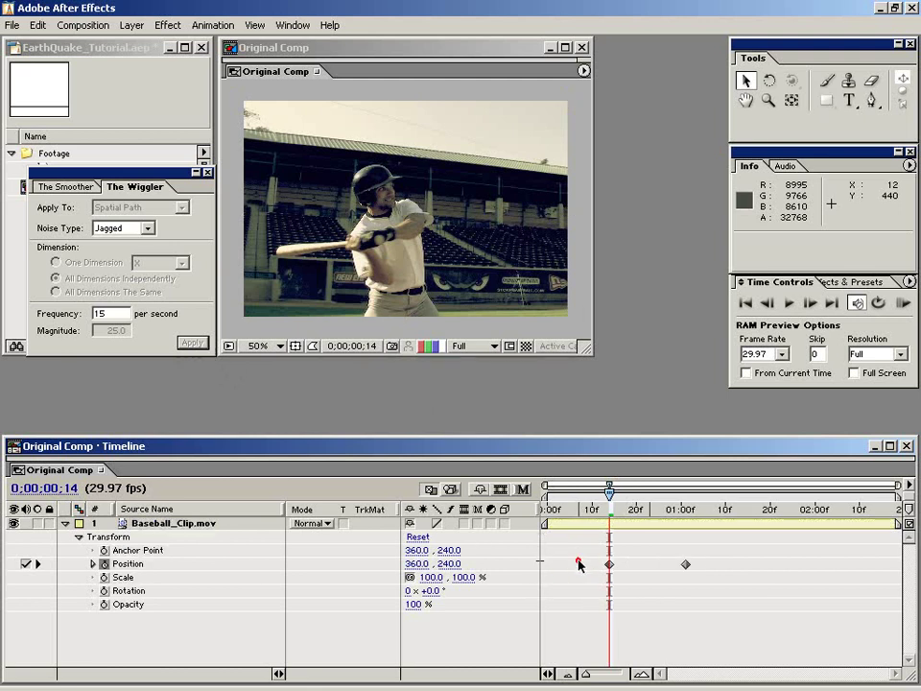
drag(579, 562, 730, 573)
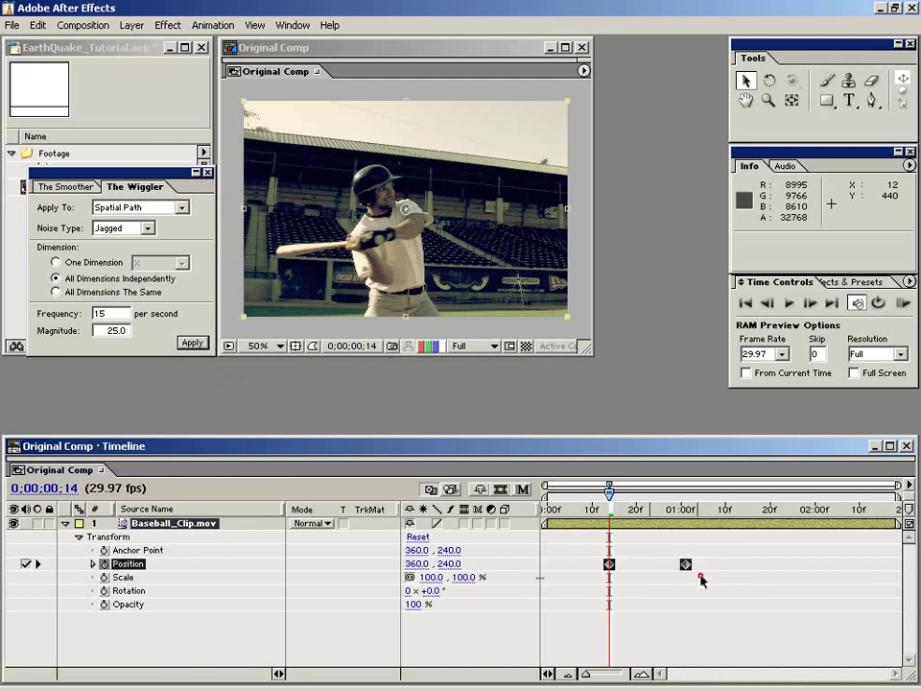
click(580, 574)
drag(698, 569, 695, 572)
click(192, 343)
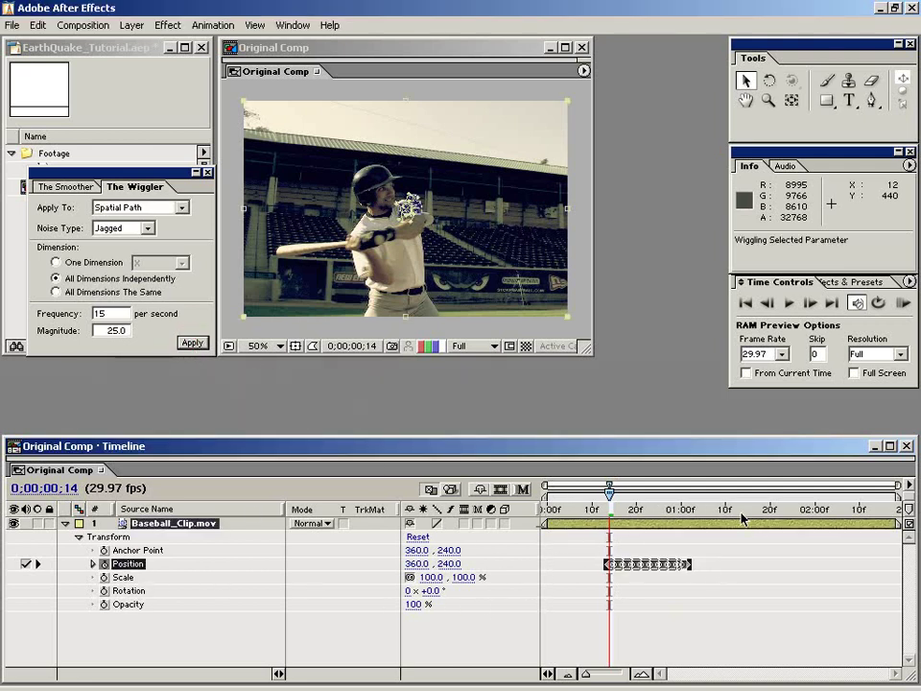
- RAM Preview the 78-frame shake and scrub around the impact to check it
click(673, 603)
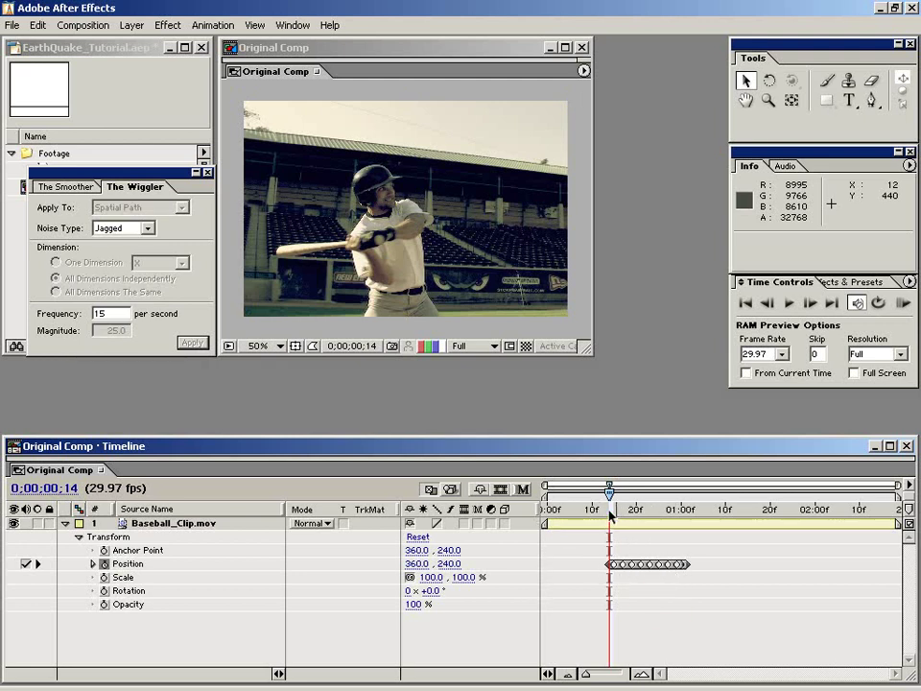
click(904, 304)
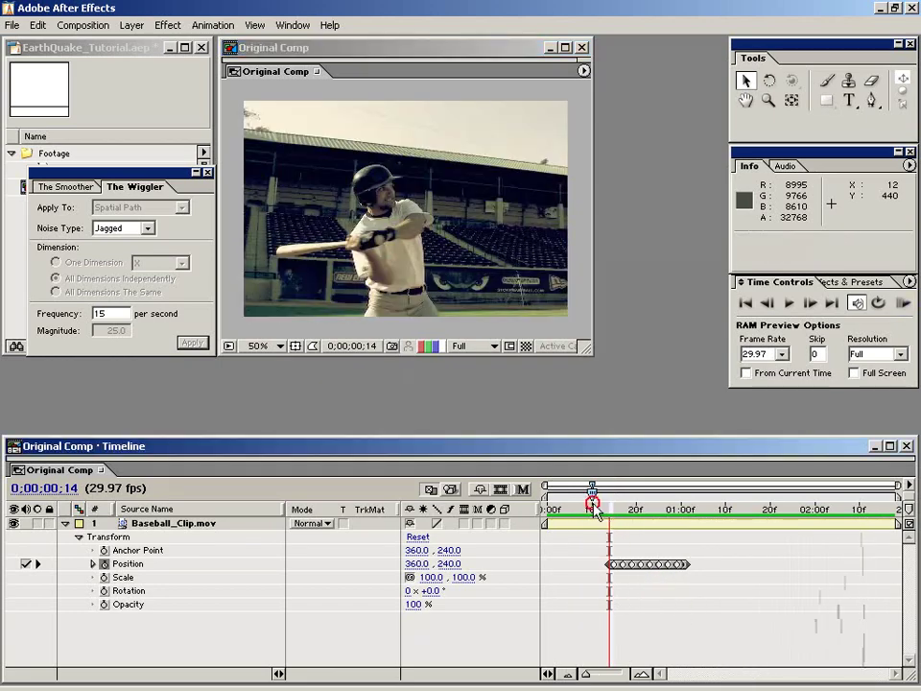
click(645, 493)
drag(645, 493, 668, 493)
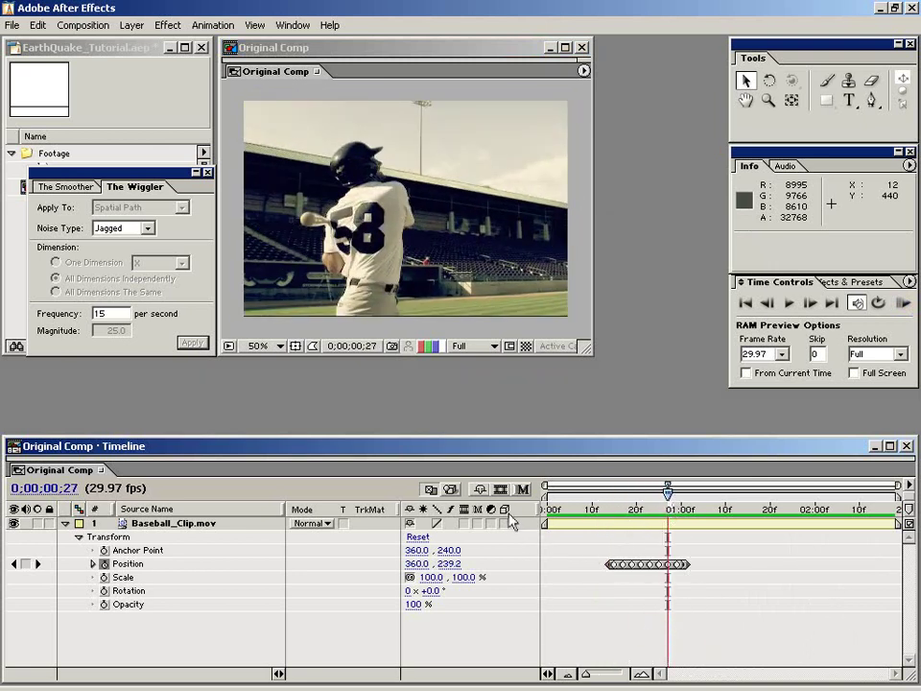
- Zoom the timeline in and nudge the last Position keyframe slightly later
drag(640, 674, 742, 677)
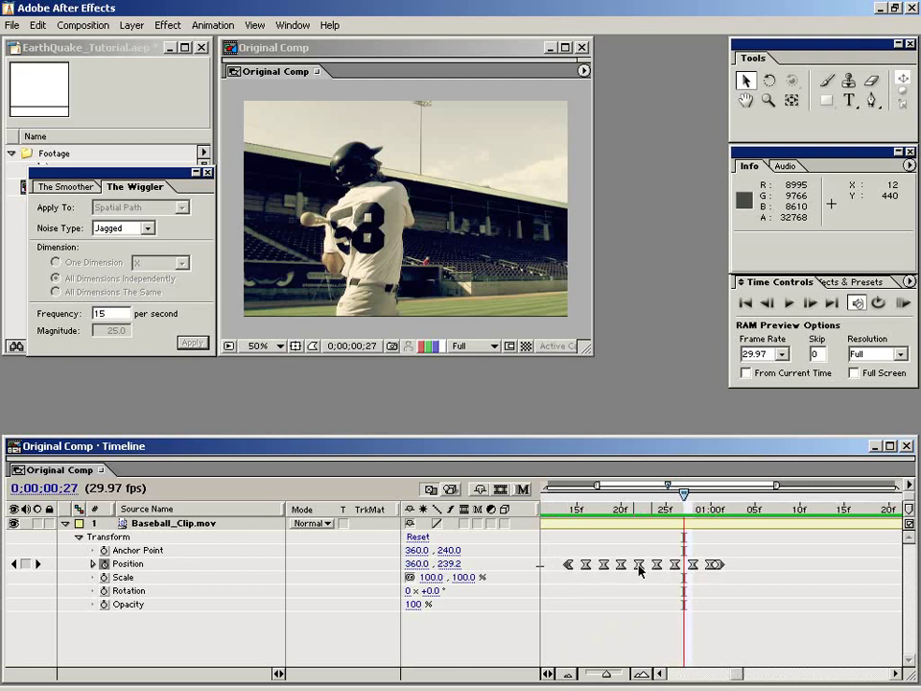
drag(720, 567, 727, 568)
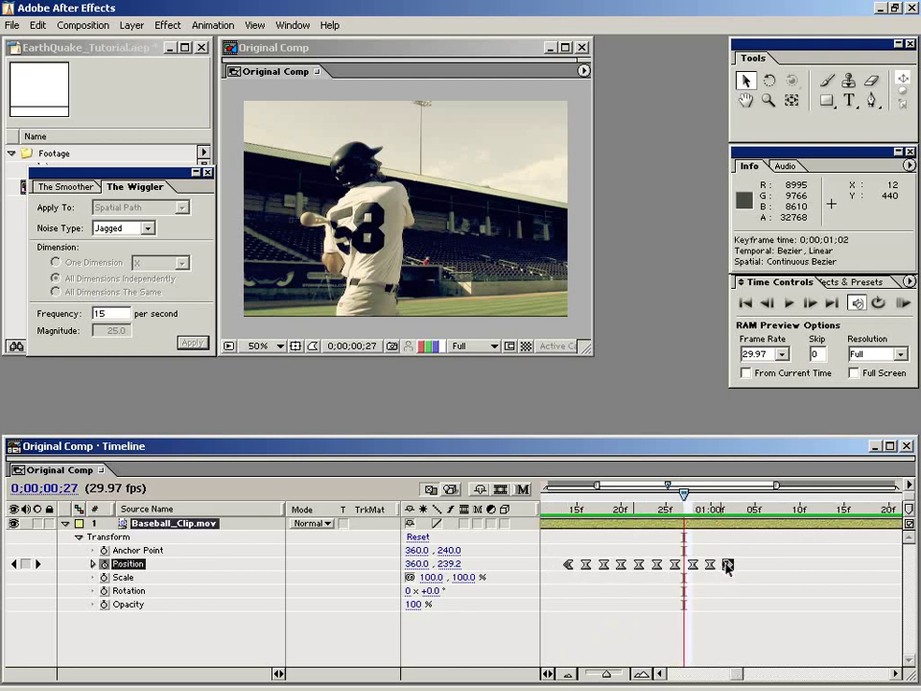
click(727, 566)
drag(733, 506, 745, 545)
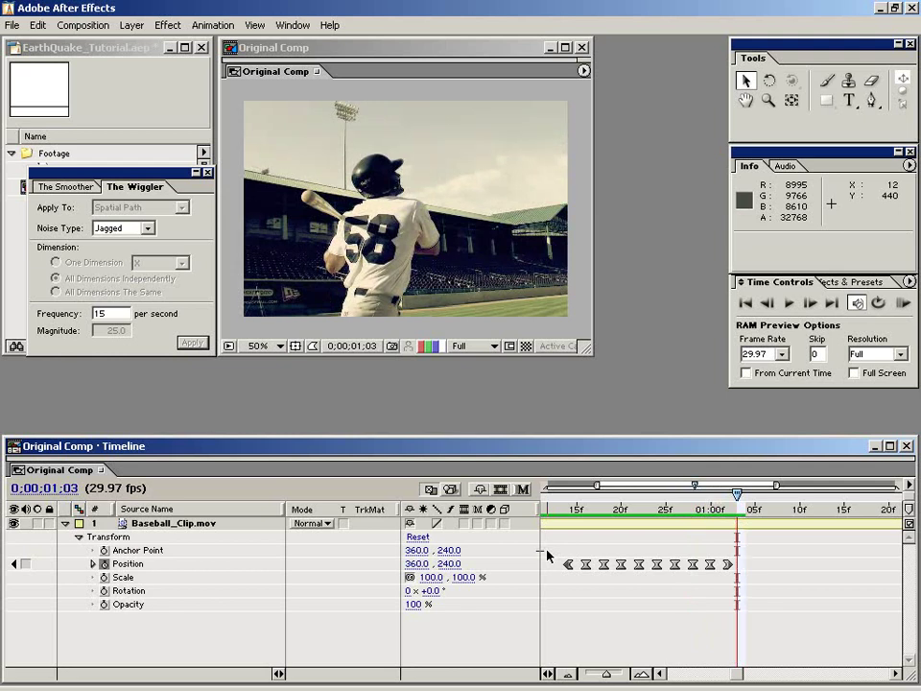
- Enable Motion Blur on the Baseball_Clip.mov layer and for the composition
click(457, 526)
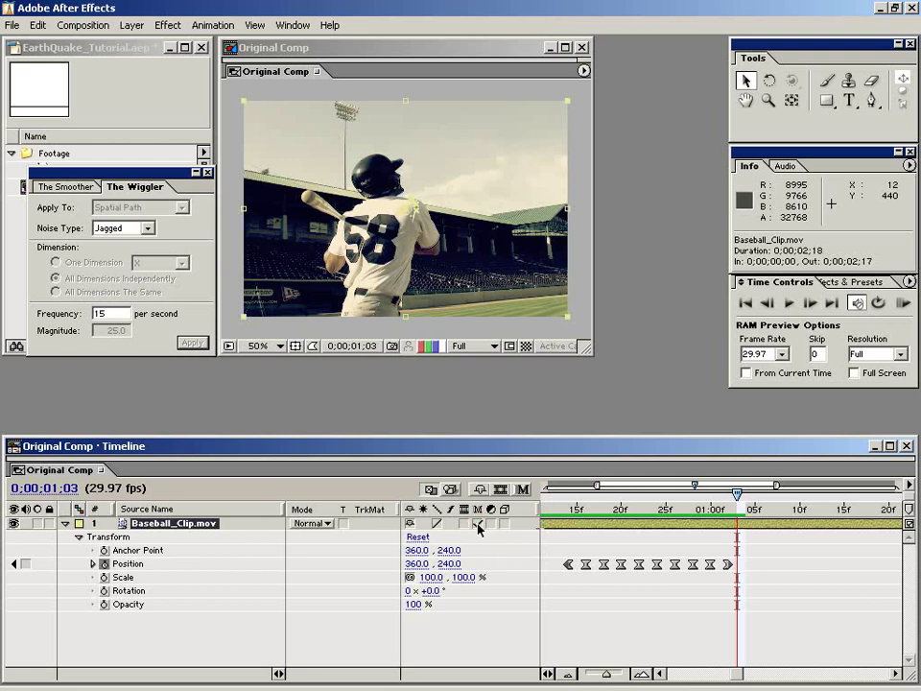
click(478, 524)
click(523, 490)
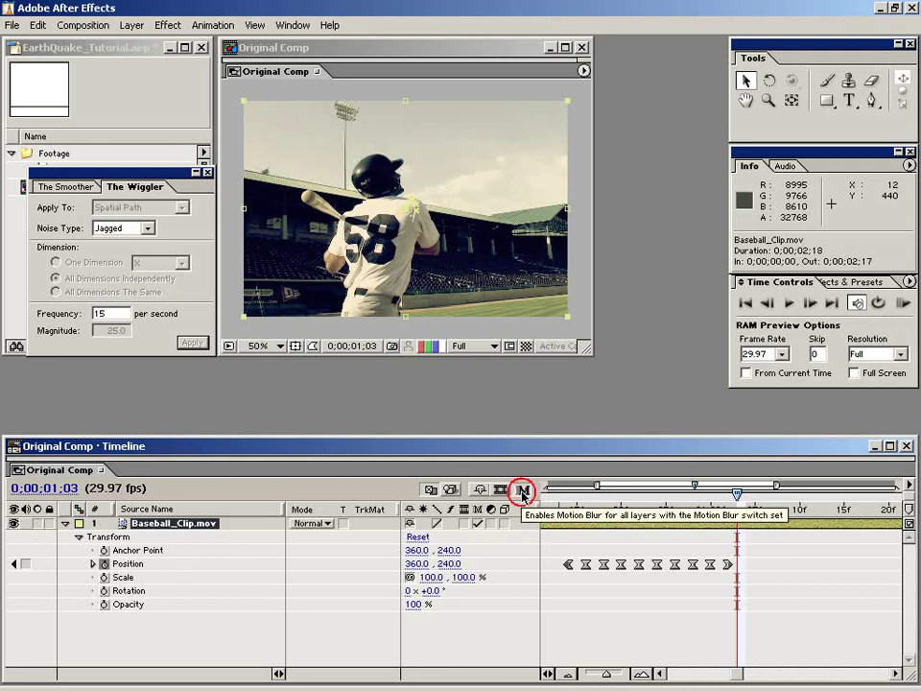
- Inspect frames 20, 15 and 14, then preview and scrub the blurred shake
click(620, 509)
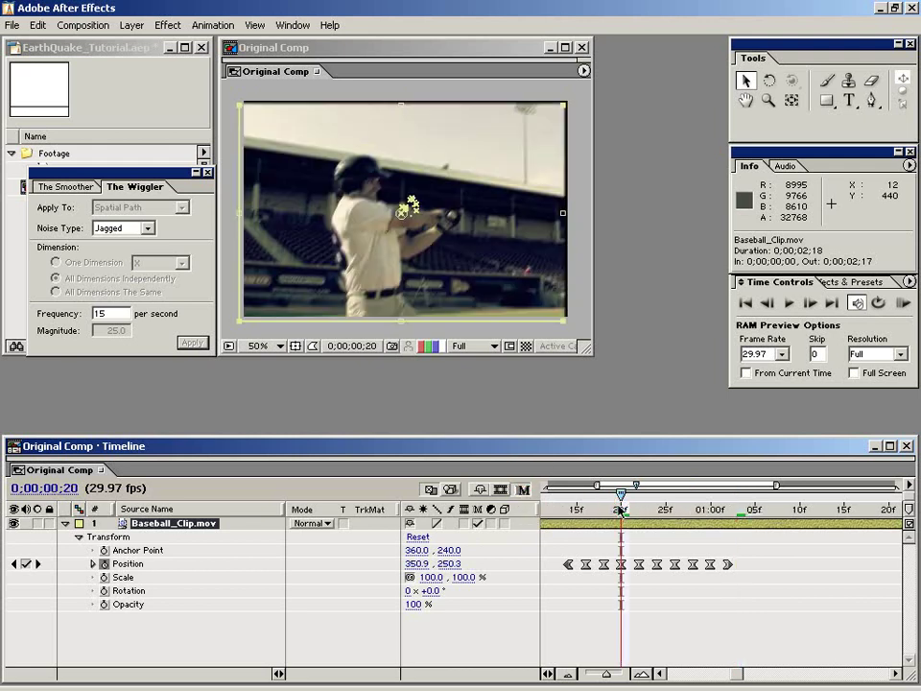
click(573, 574)
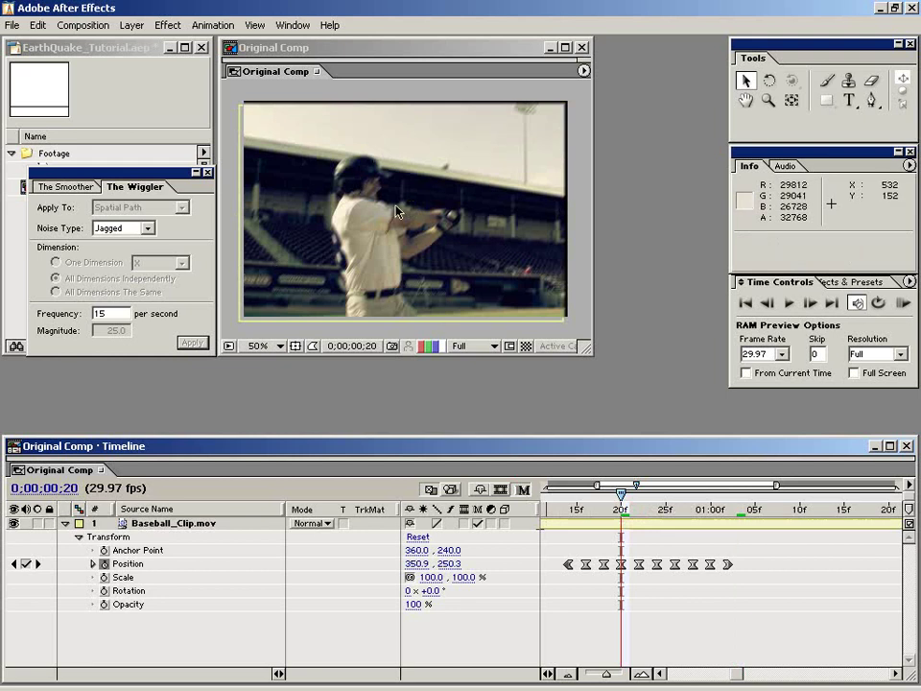
click(576, 511)
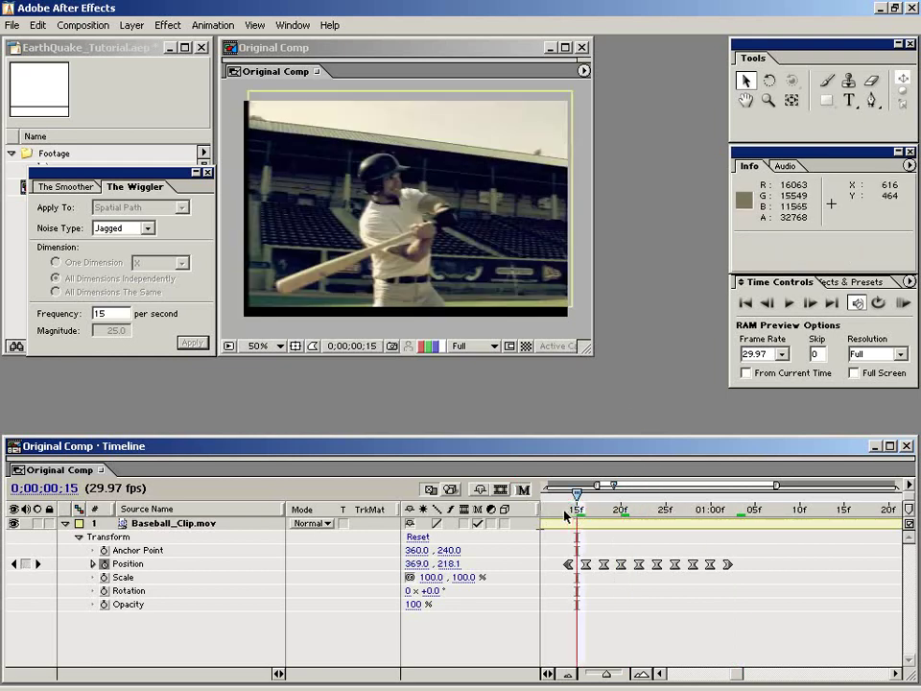
click(567, 509)
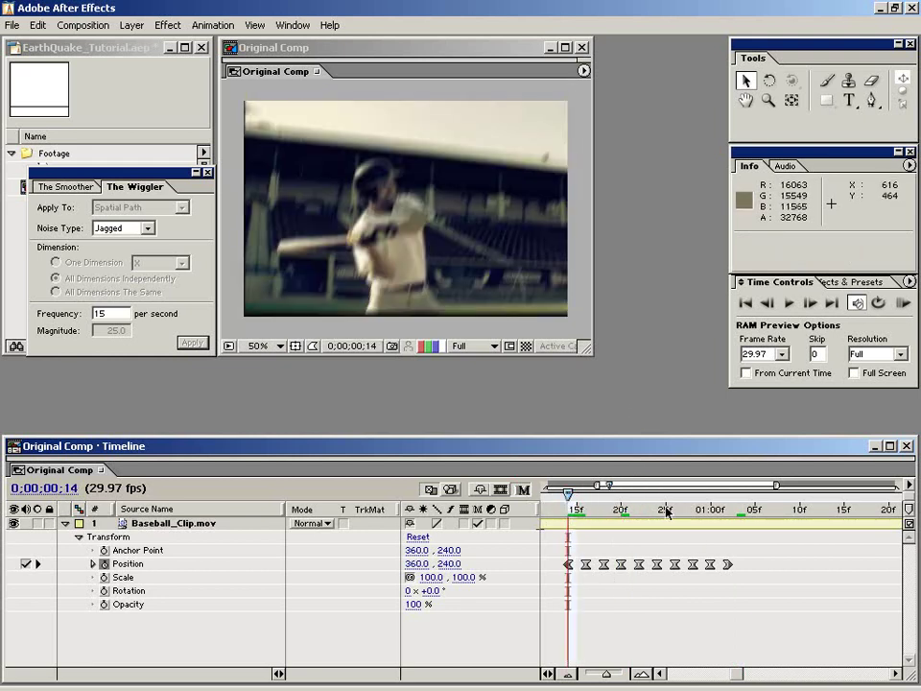
key(KP_0)
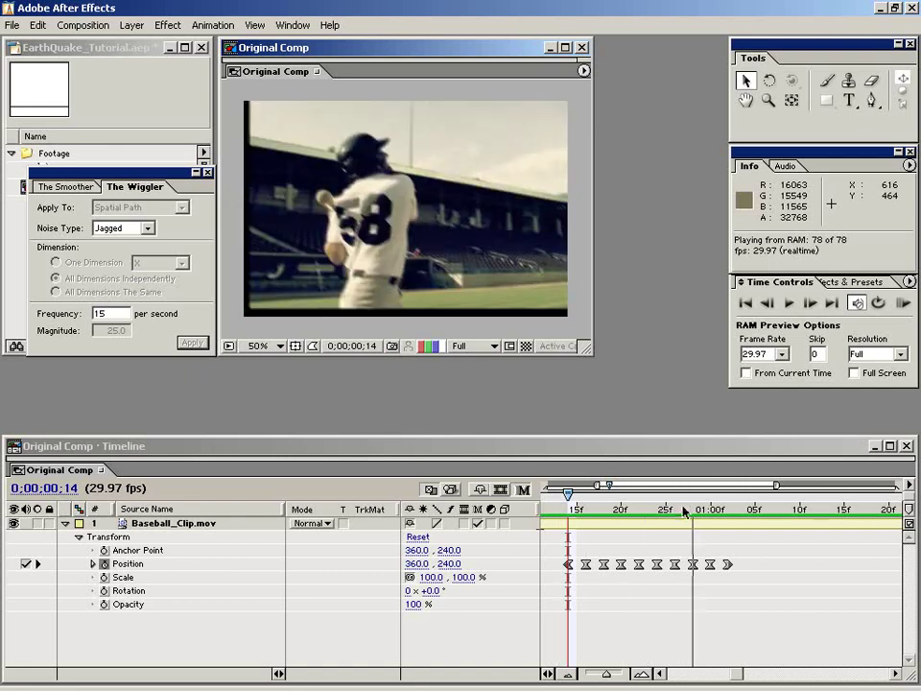
click(607, 581)
drag(562, 510, 615, 513)
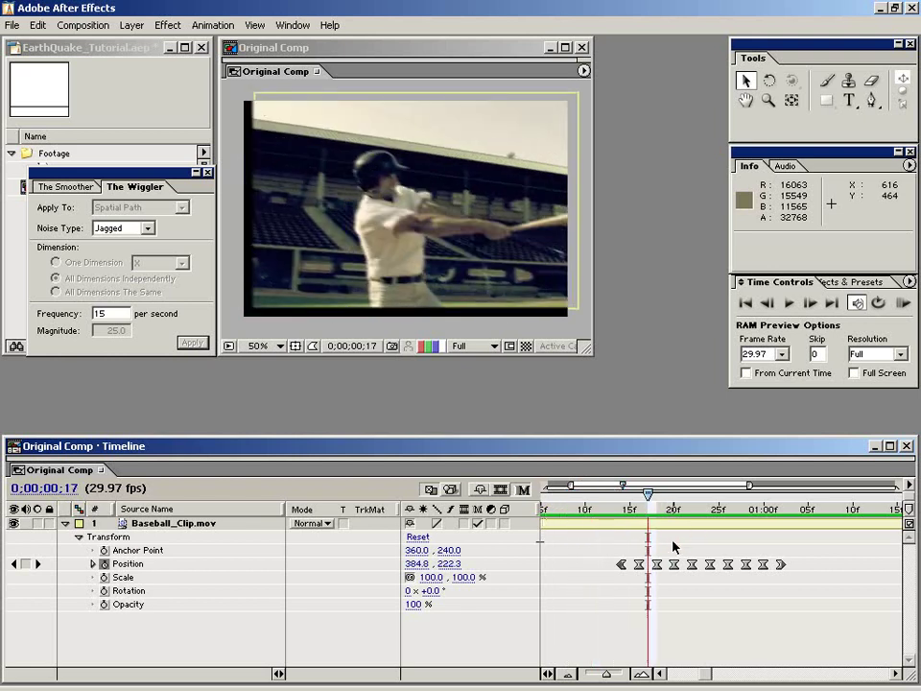
key(minus)
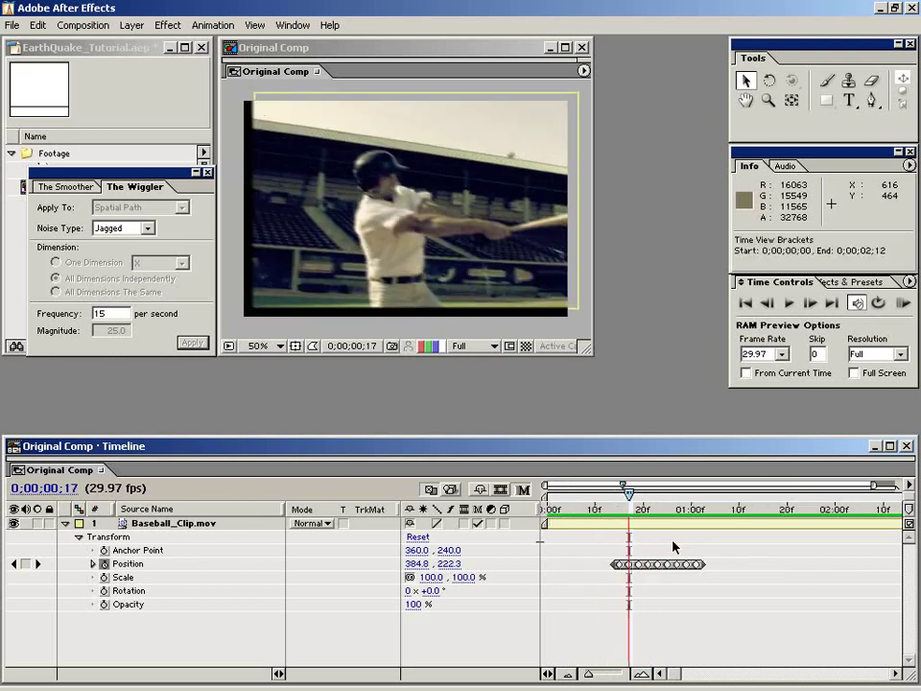
- Reselect the Baseball_Clip.mov layer and bring up the Effect menu
click(707, 539)
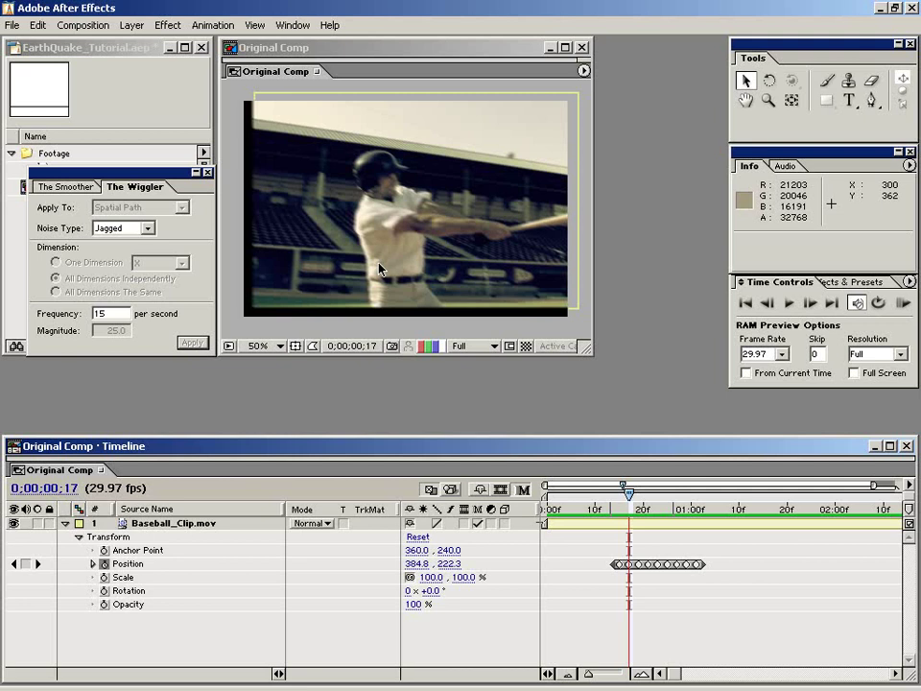
click(574, 524)
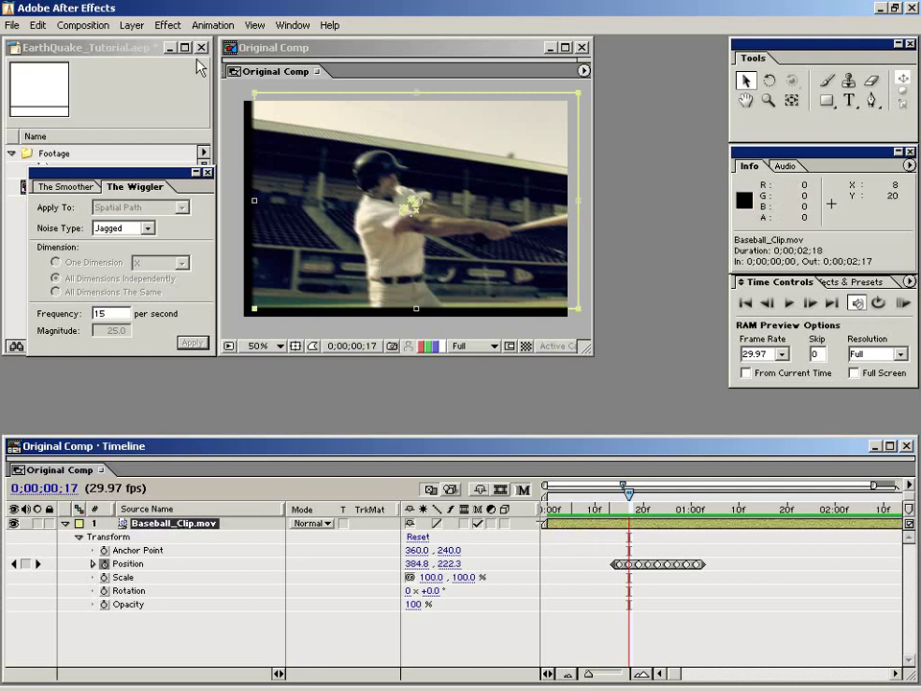
click(163, 25)
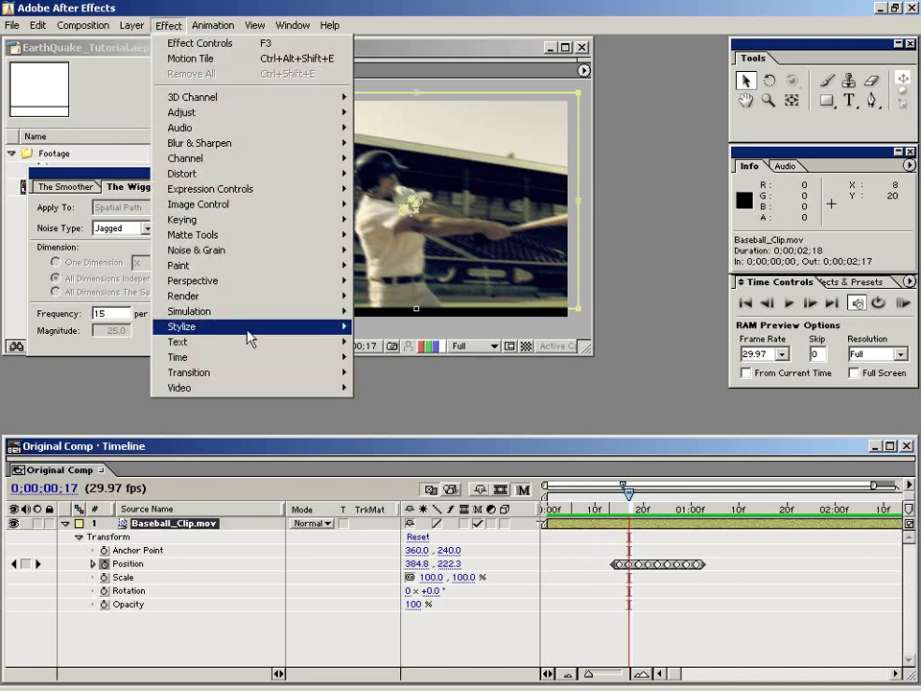
- Apply Effect > Stylize > Motion Tile to Baseball_Clip.mov
mouse_move(247, 336)
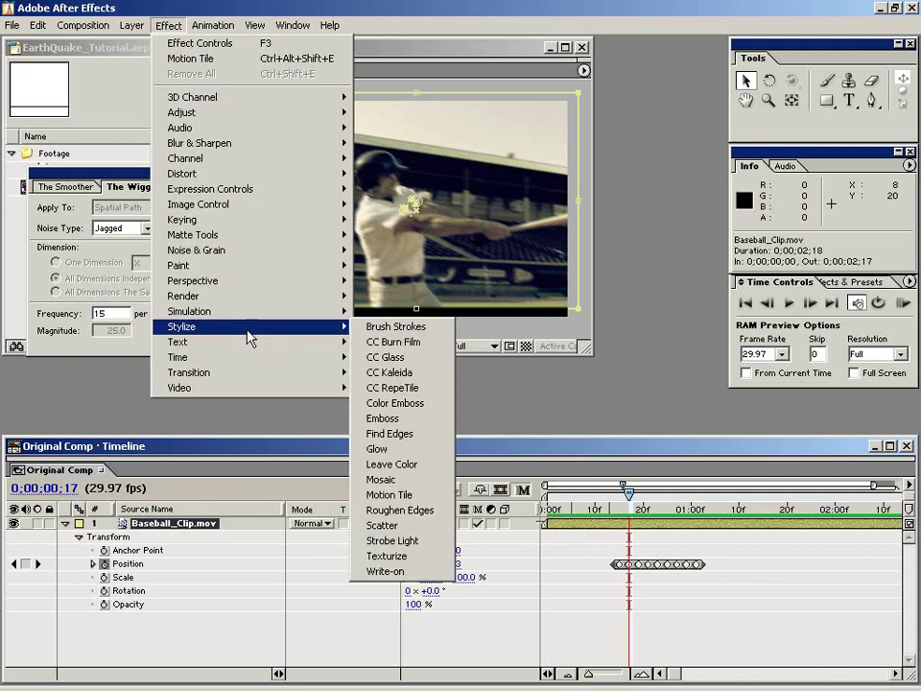
click(448, 497)
drag(657, 246, 254, 380)
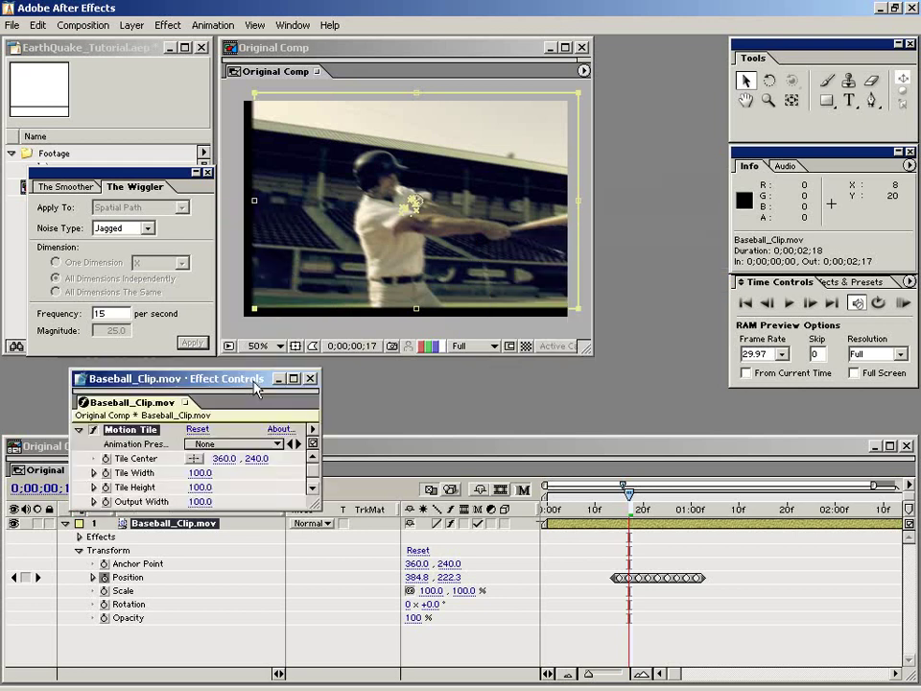
- Turn on Mirror Edges and set Motion Tile's Output Width and Height to 125
drag(305, 609, 305, 635)
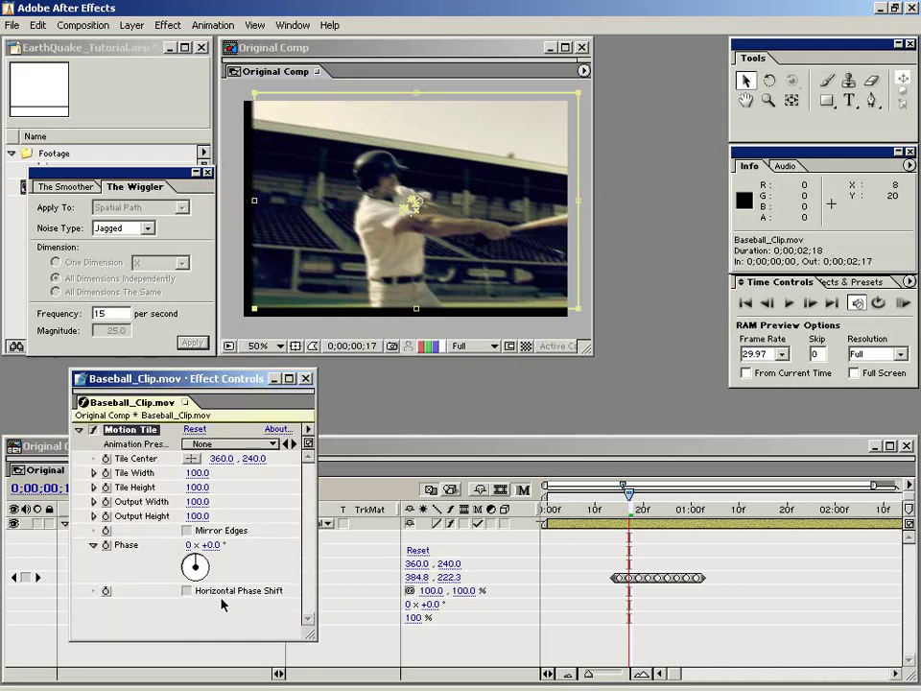
click(187, 531)
click(197, 501)
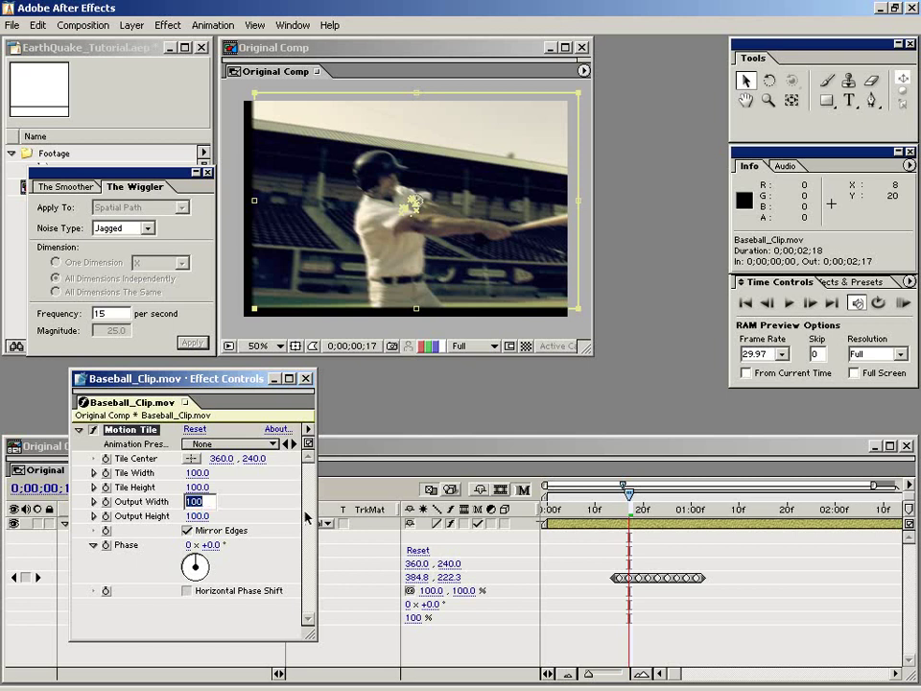
text(125)
key(Tab)
text(1)
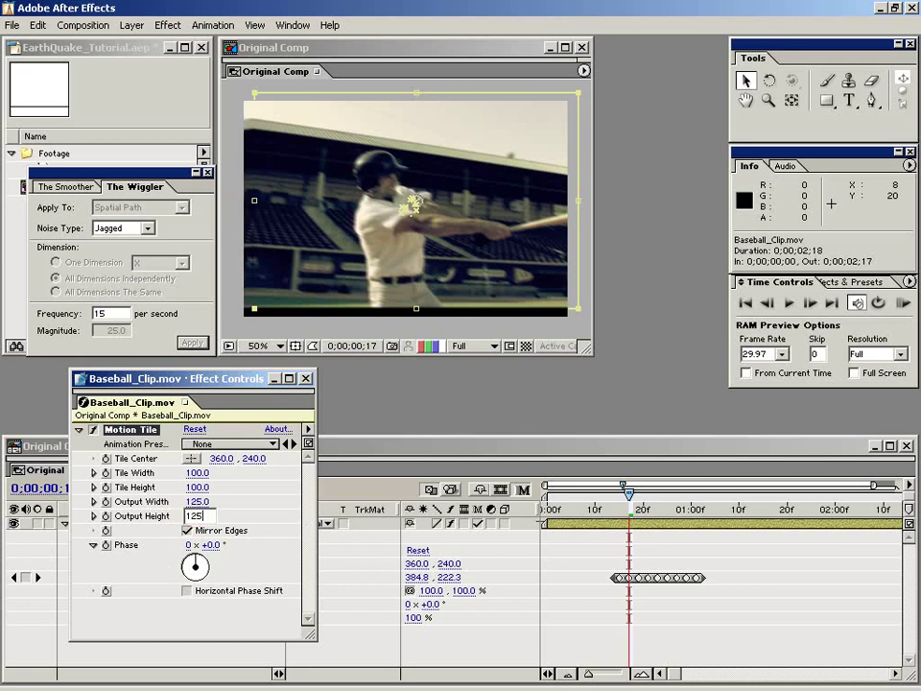
text(25)
key(Return)
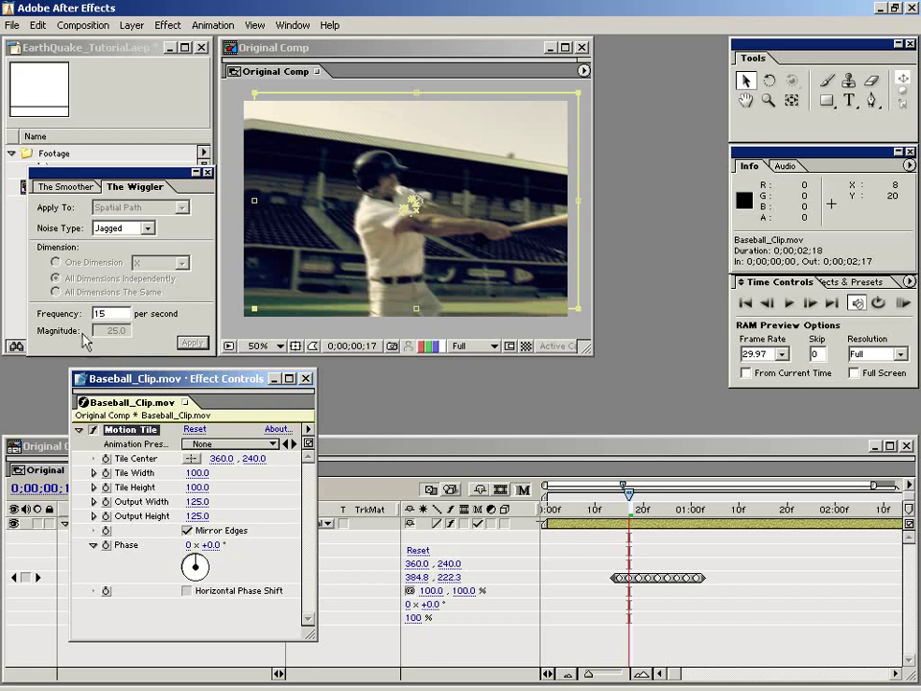
- Reposition the Effect Controls panel and change Motion Tile's Output Width to 150
click(213, 381)
drag(212, 381, 140, 224)
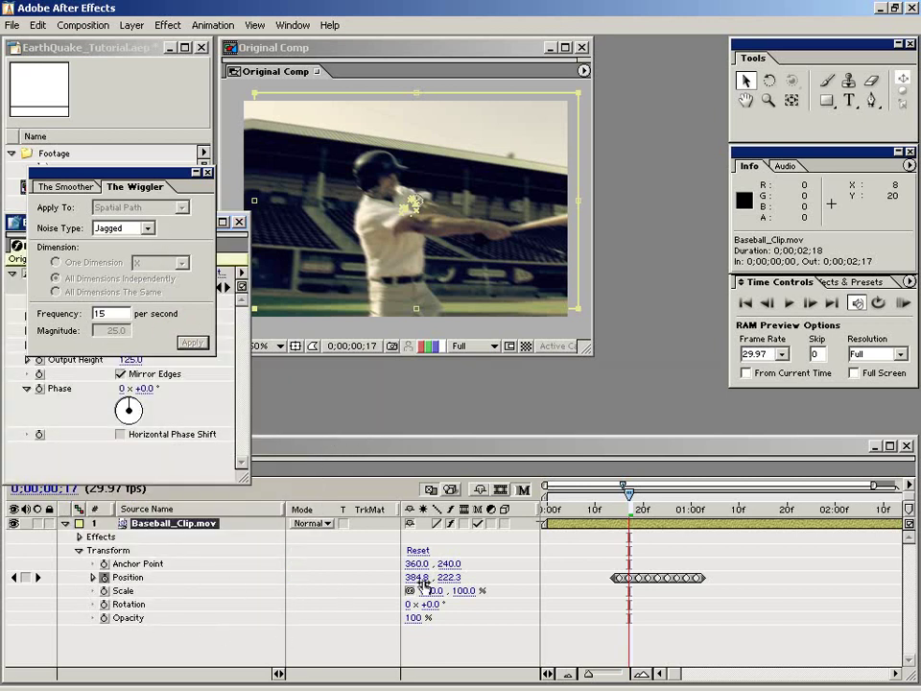
click(75, 229)
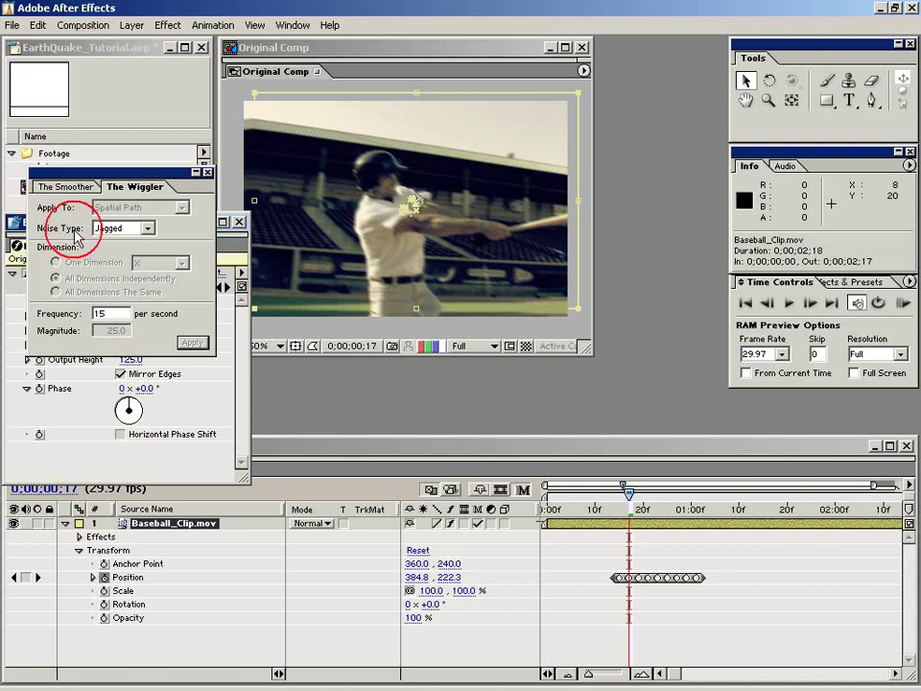
drag(24, 224, 180, 421)
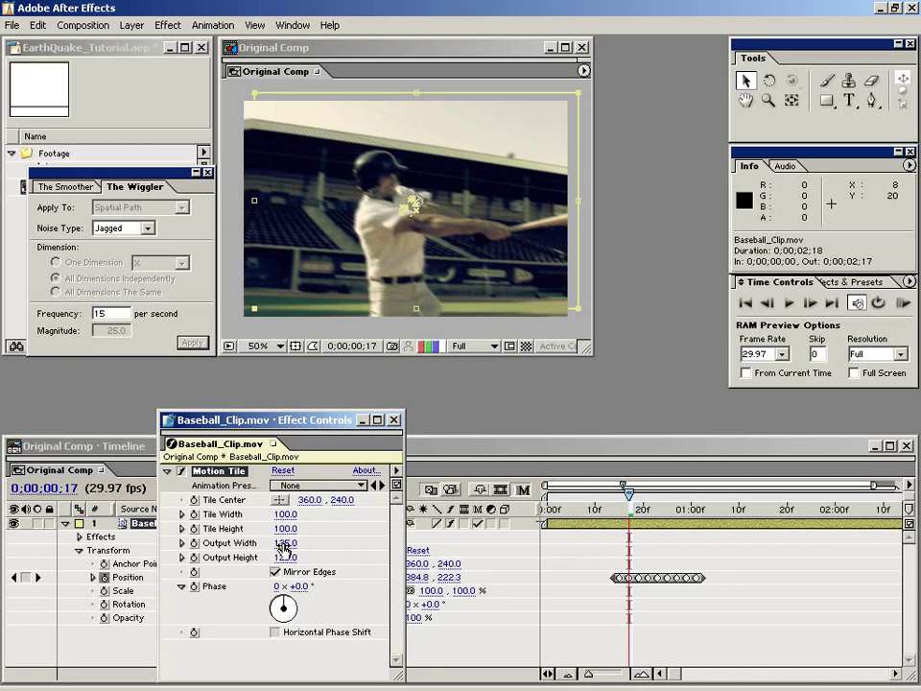
click(296, 544)
text(150)
key(Return)
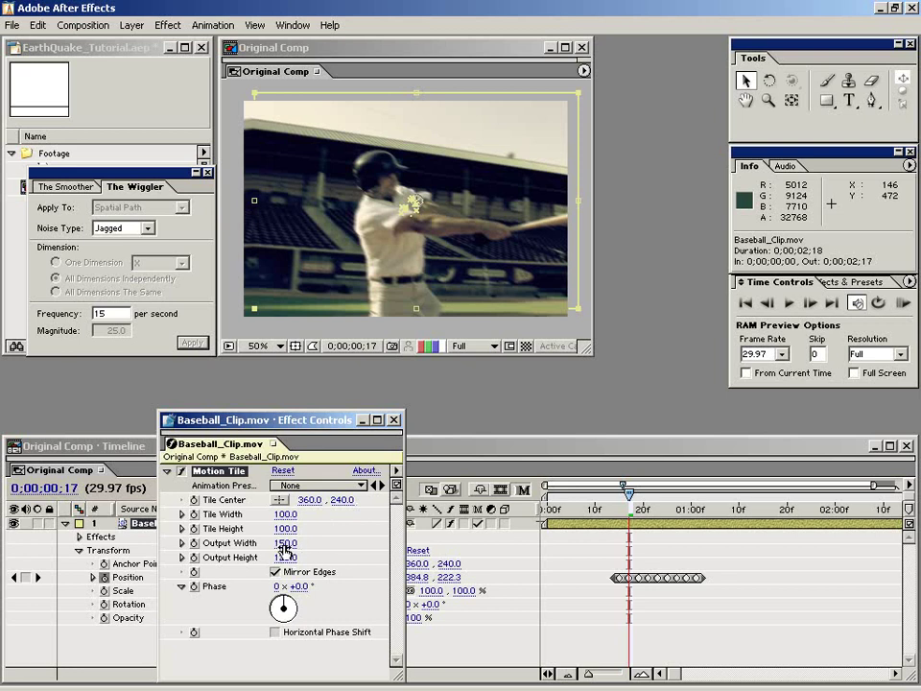
click(285, 547)
key(Return)
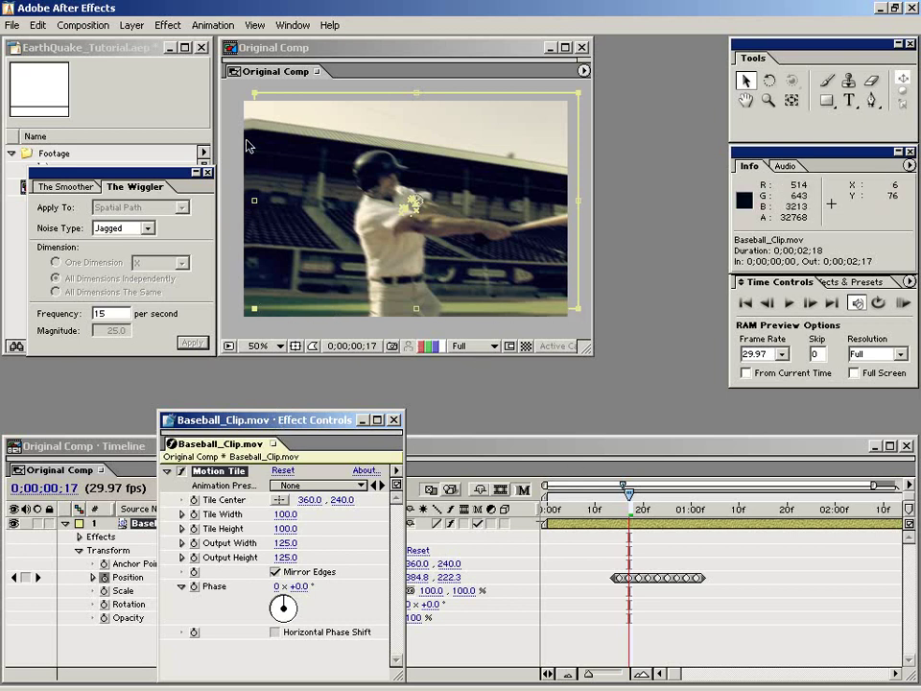
- Toggle Motion Tile off and on to compare the black edges
click(181, 471)
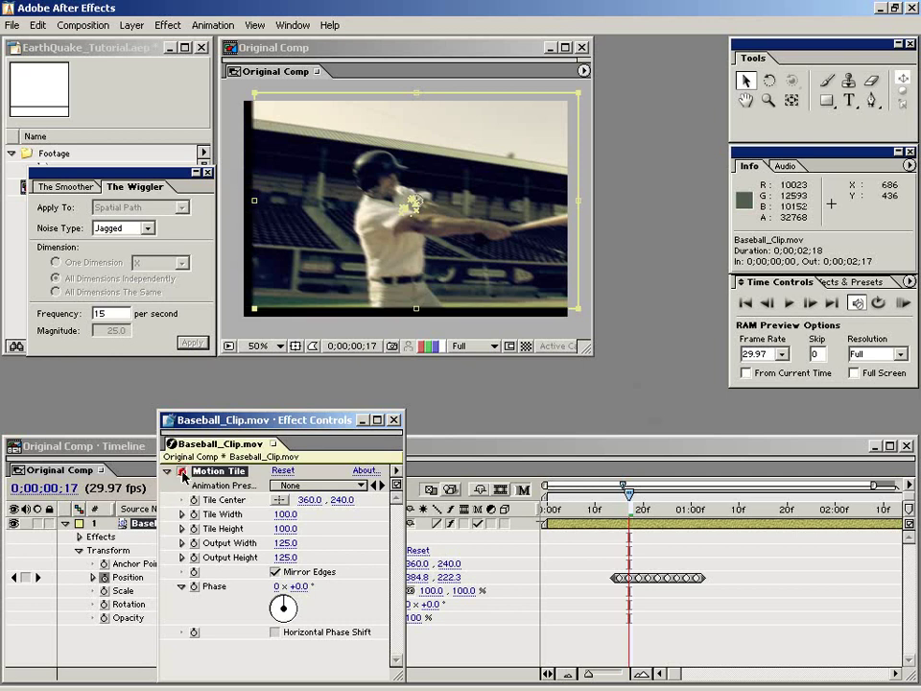
click(181, 471)
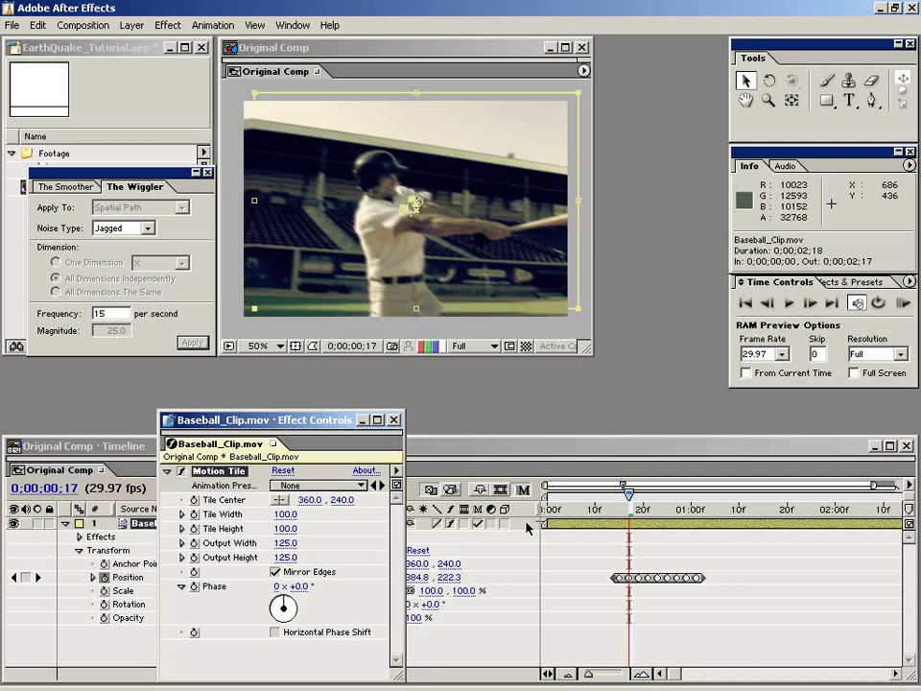
click(527, 491)
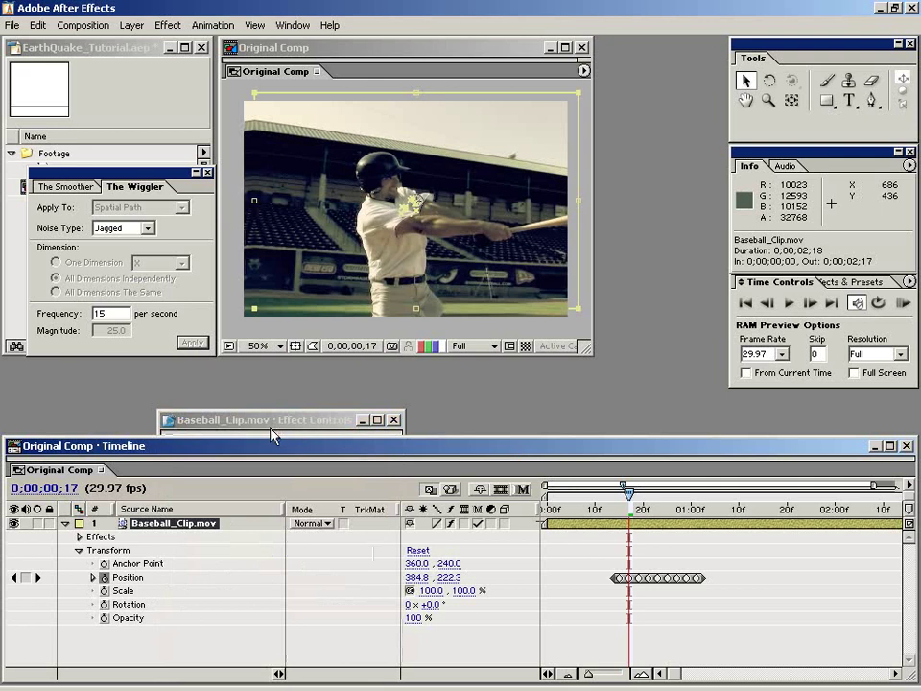
click(302, 423)
drag(303, 423, 283, 395)
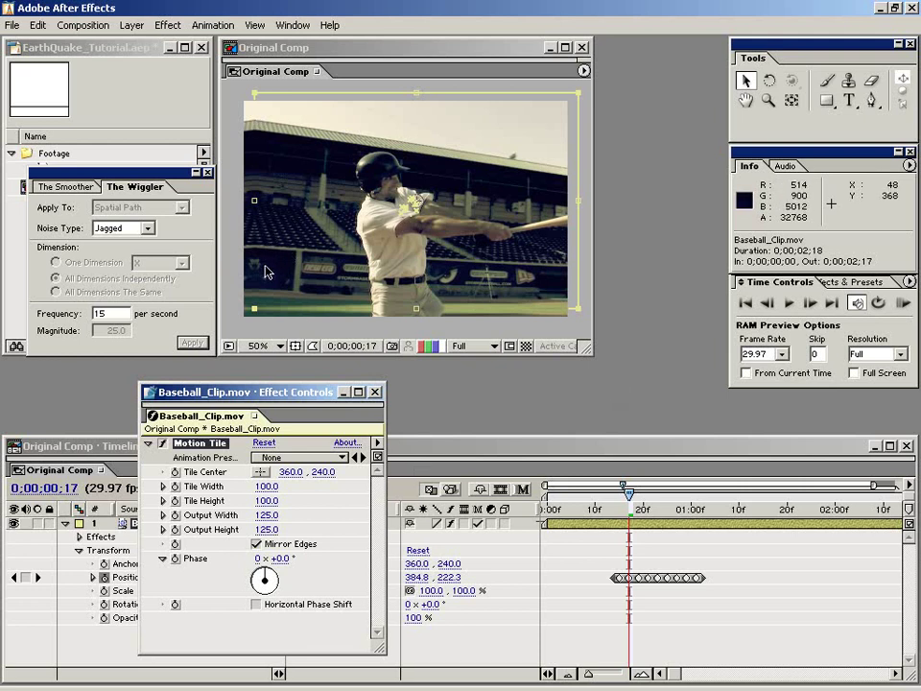
- Check framing with Title/Action Safe guides, recompare Motion Tile, and undo a trial layer move
click(296, 346)
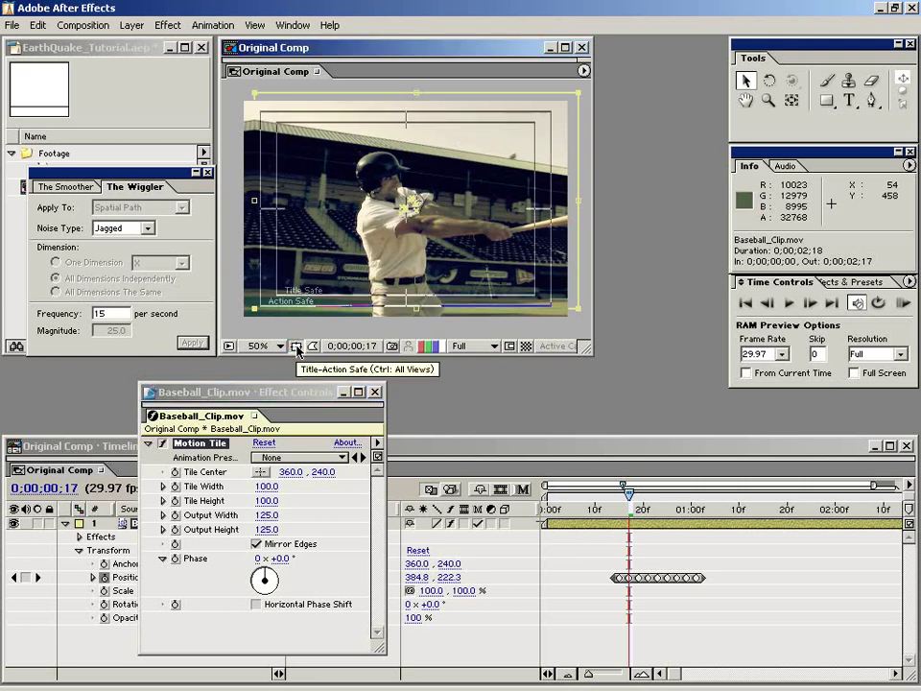
click(297, 348)
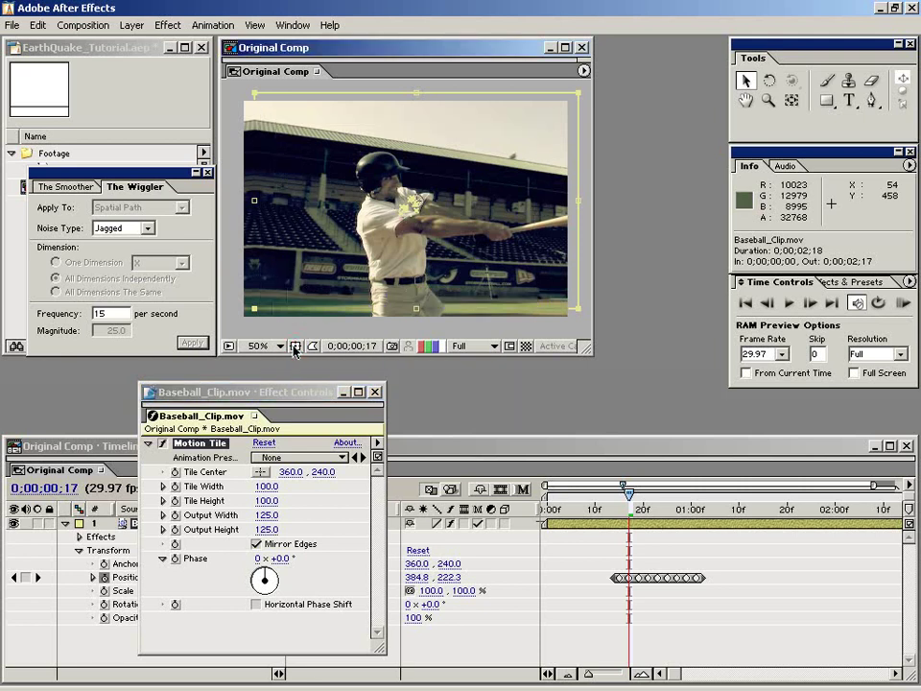
click(163, 445)
click(163, 446)
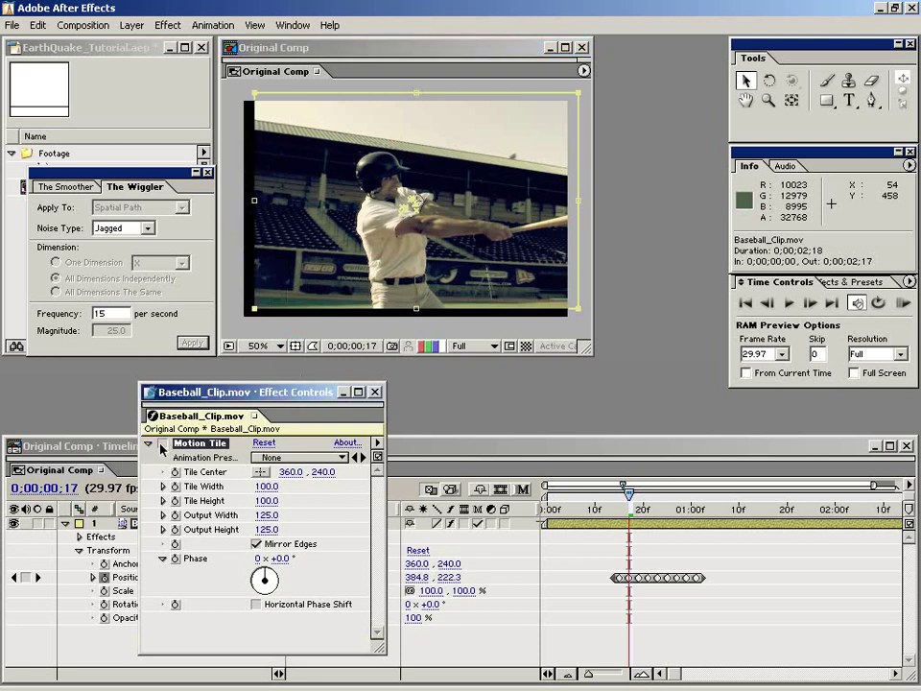
click(164, 445)
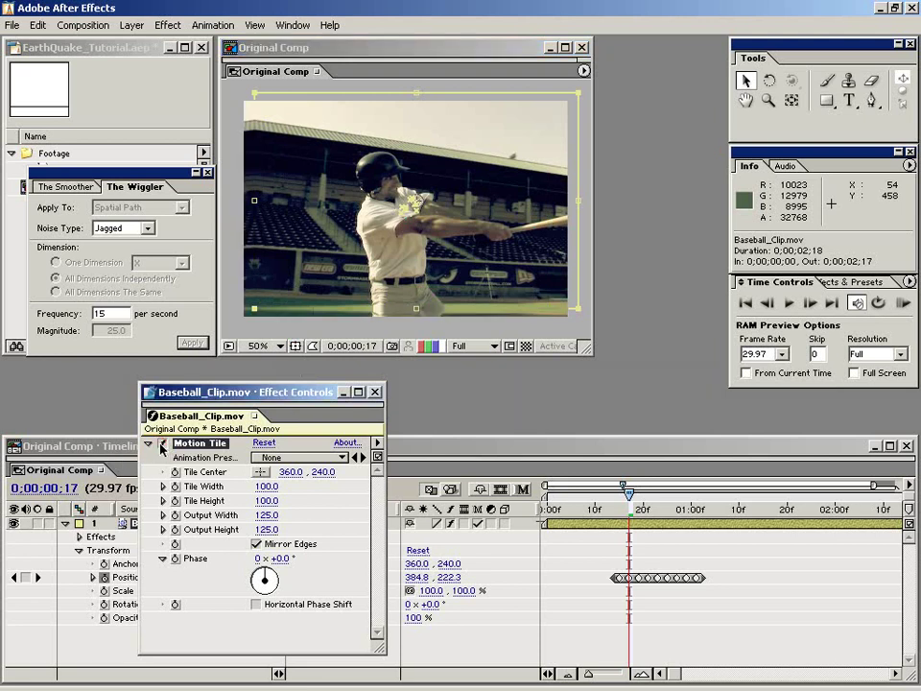
drag(369, 301, 371, 268)
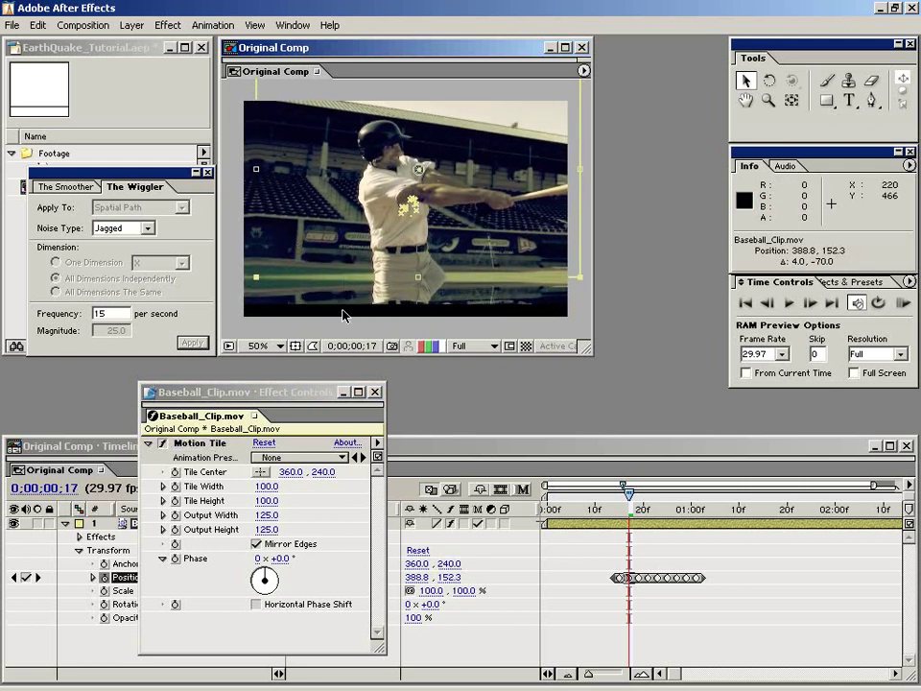
key(ctrl+z)
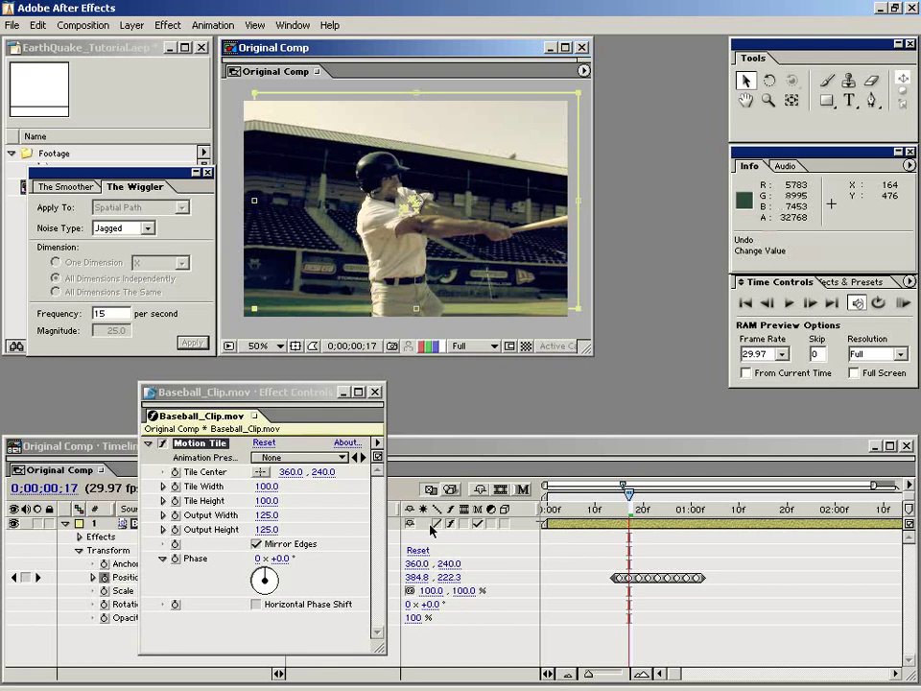
click(694, 607)
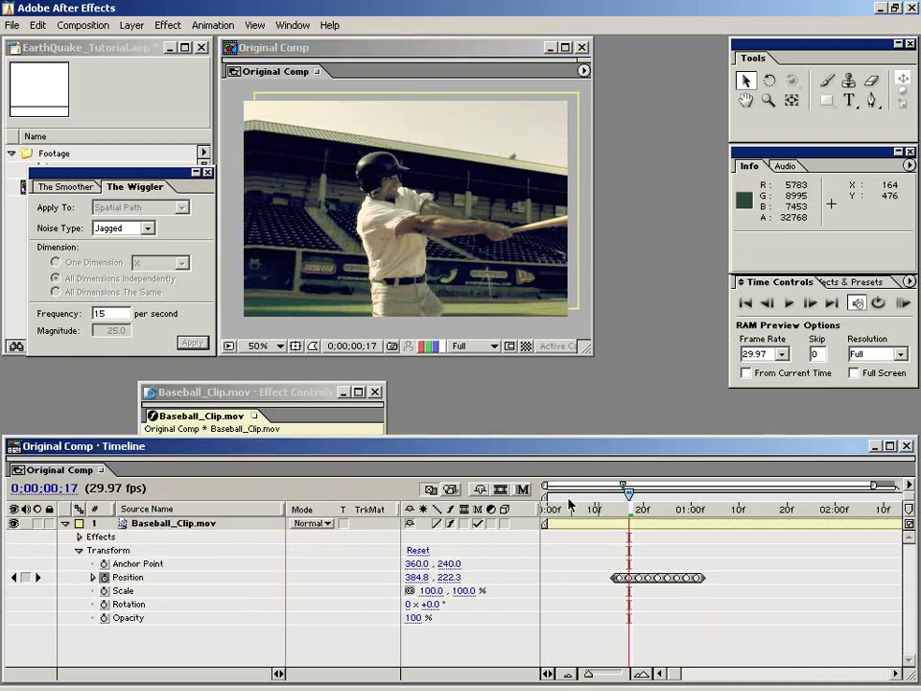
- Turn on the composition's motion blur switch and RAM-preview the 78-frame shaking clip
click(524, 489)
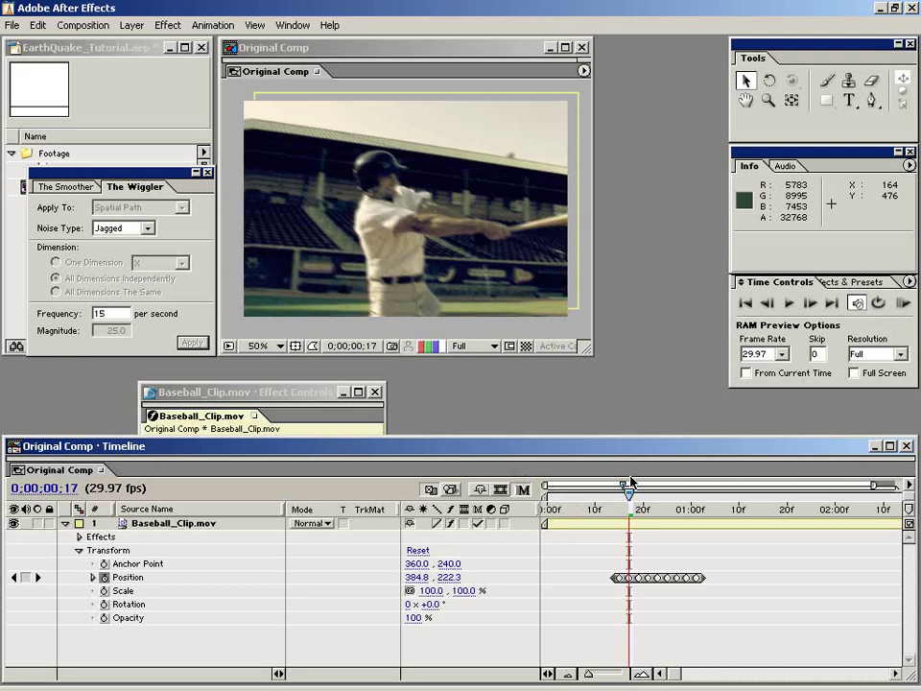
key(KP_0)
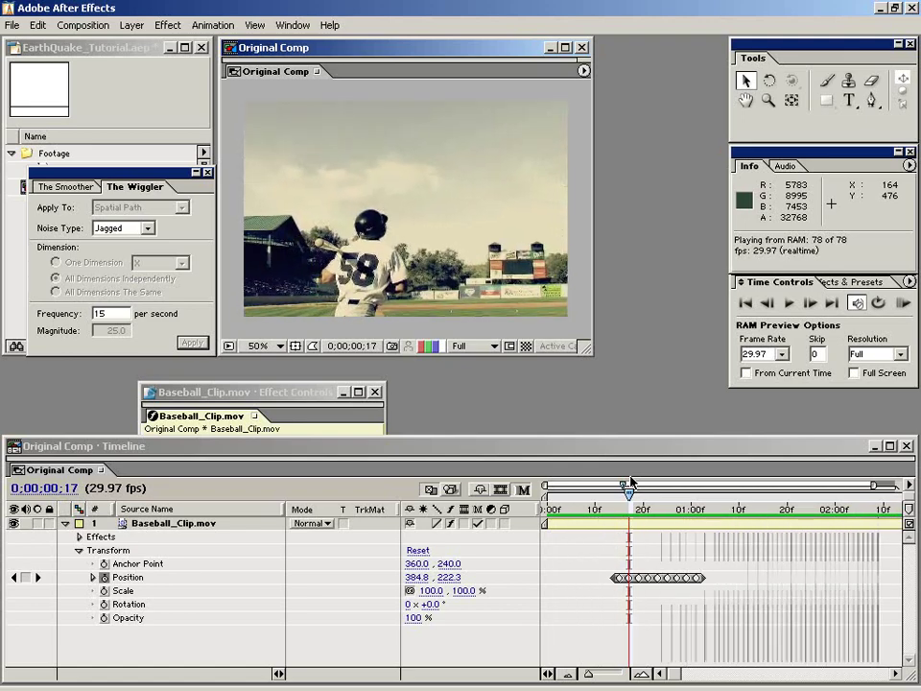
- Delete the two stray Position keyframes after the shake, near 0;00;01;02
click(703, 662)
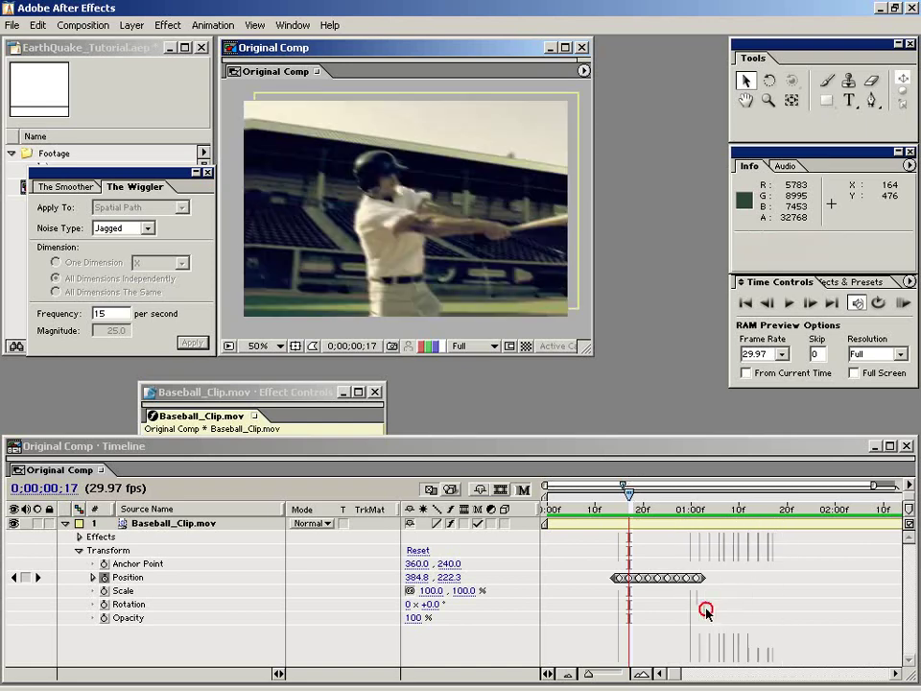
click(598, 511)
drag(598, 510, 696, 511)
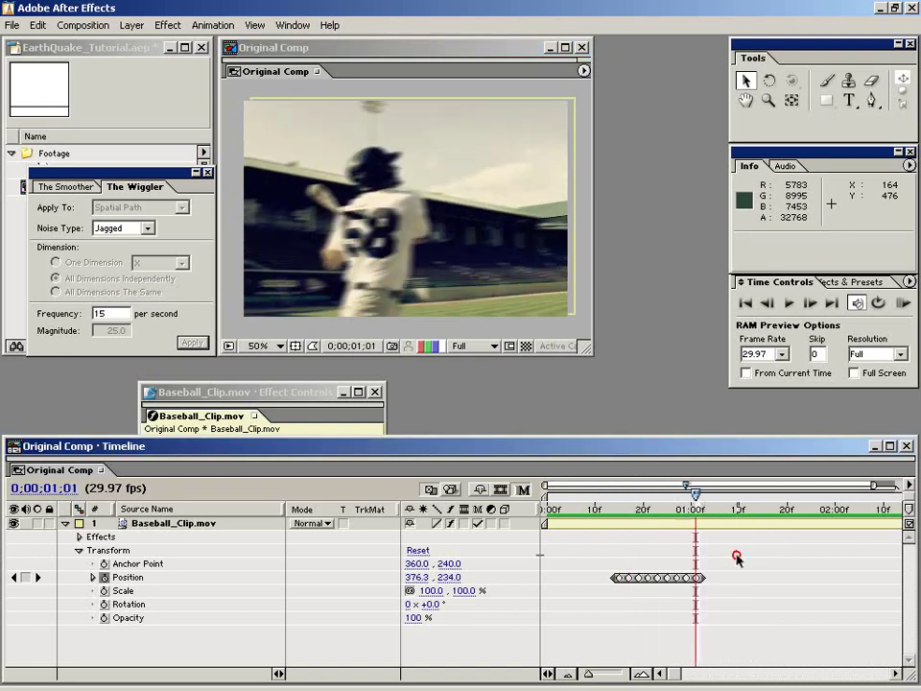
key(equal)
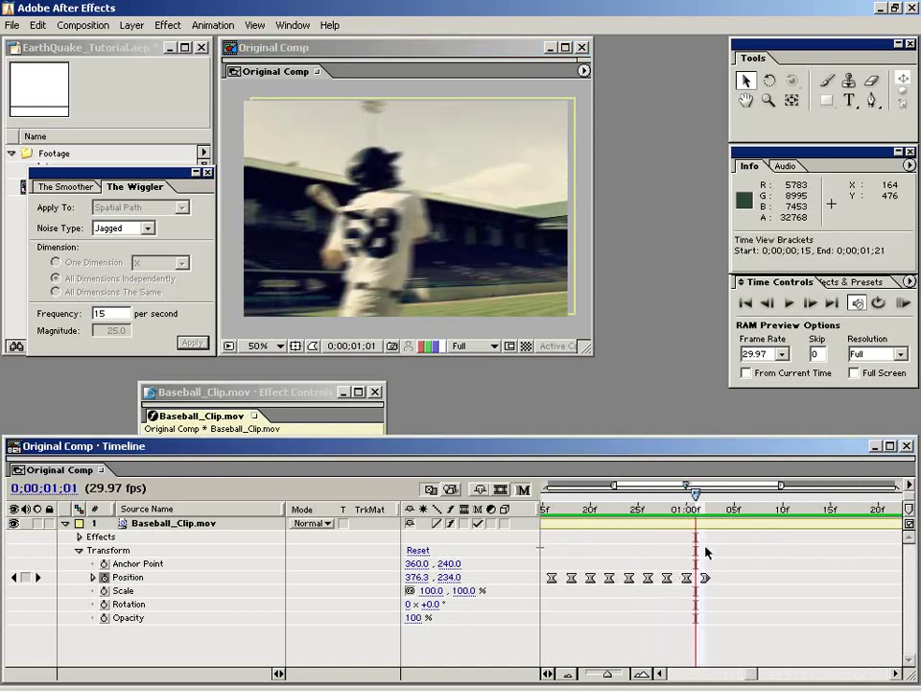
drag(553, 516, 650, 497)
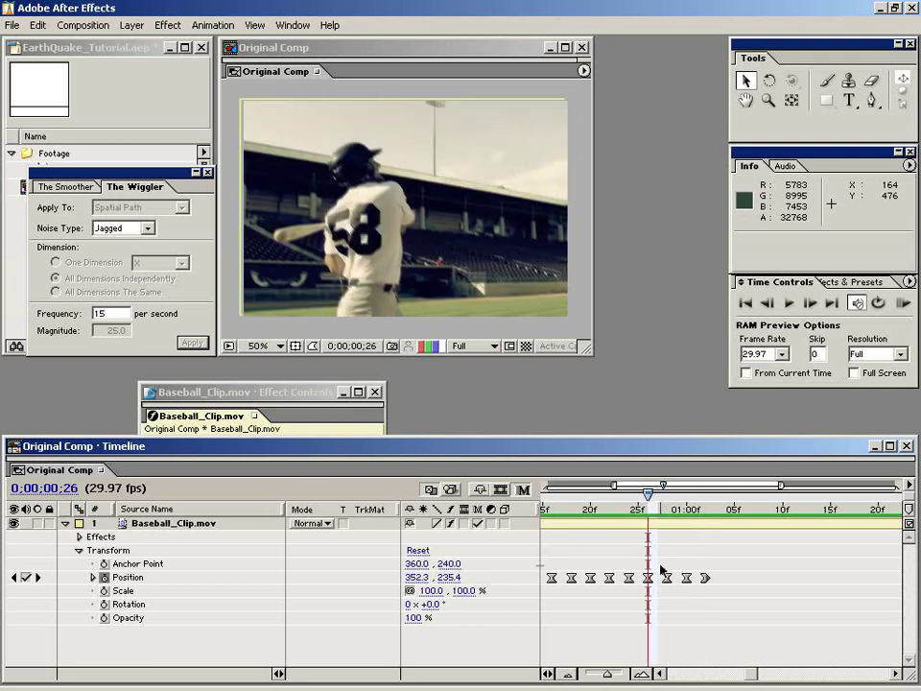
drag(661, 561, 698, 591)
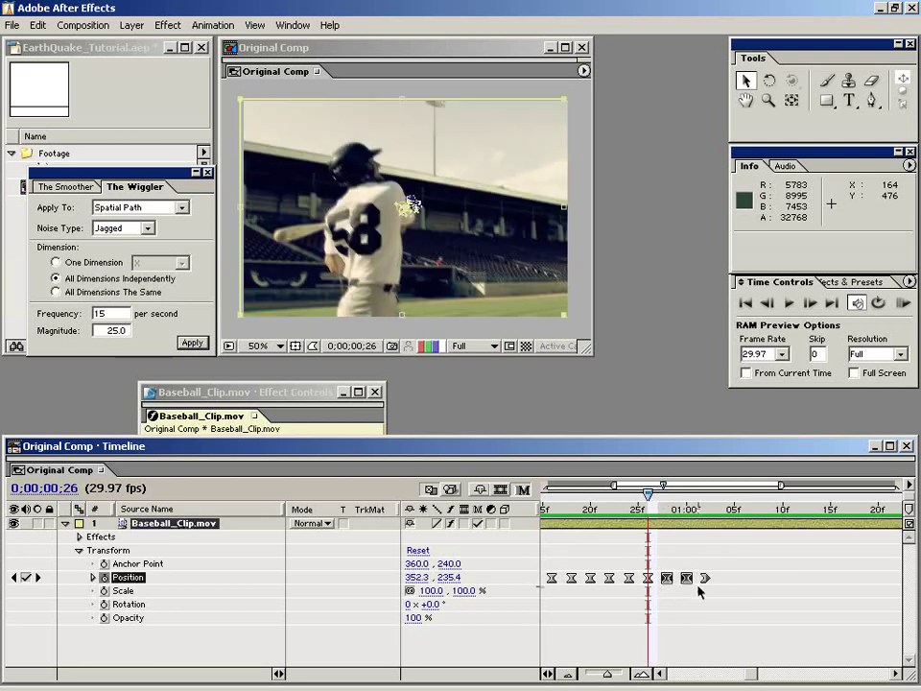
key(Delete)
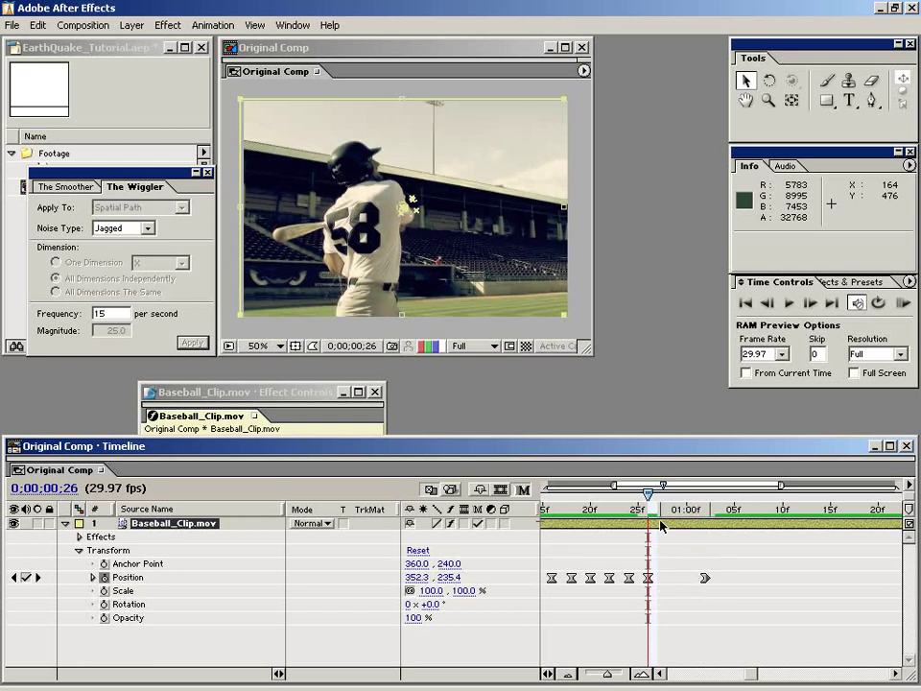
- Apply Easy Ease In to the final Position keyframe at 0;00;01;02
click(687, 509)
drag(687, 513, 705, 510)
click(705, 578)
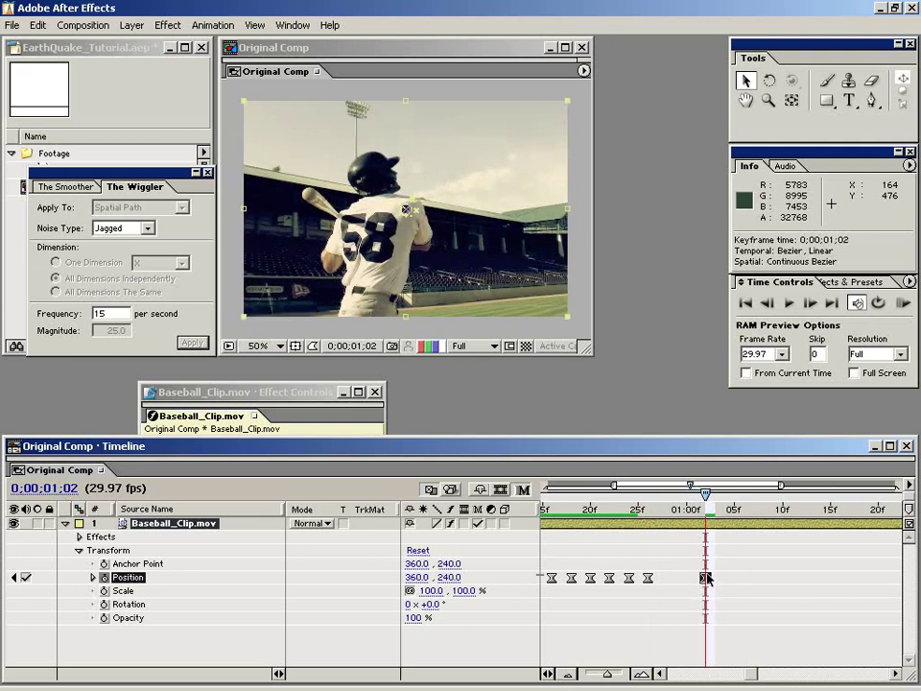
right_click(704, 578)
mouse_move(782, 682)
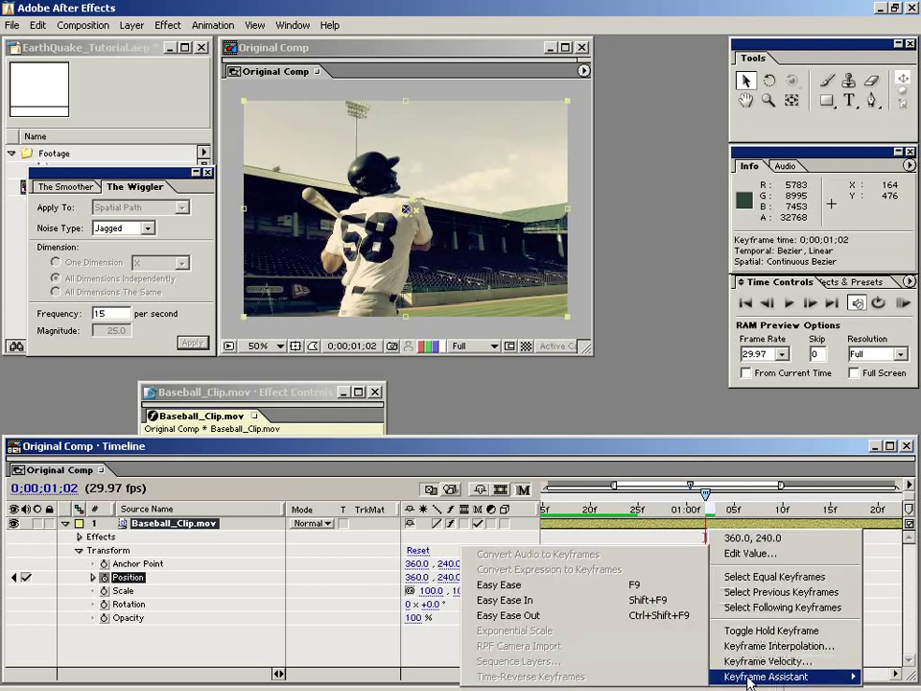
click(505, 600)
drag(705, 493, 619, 504)
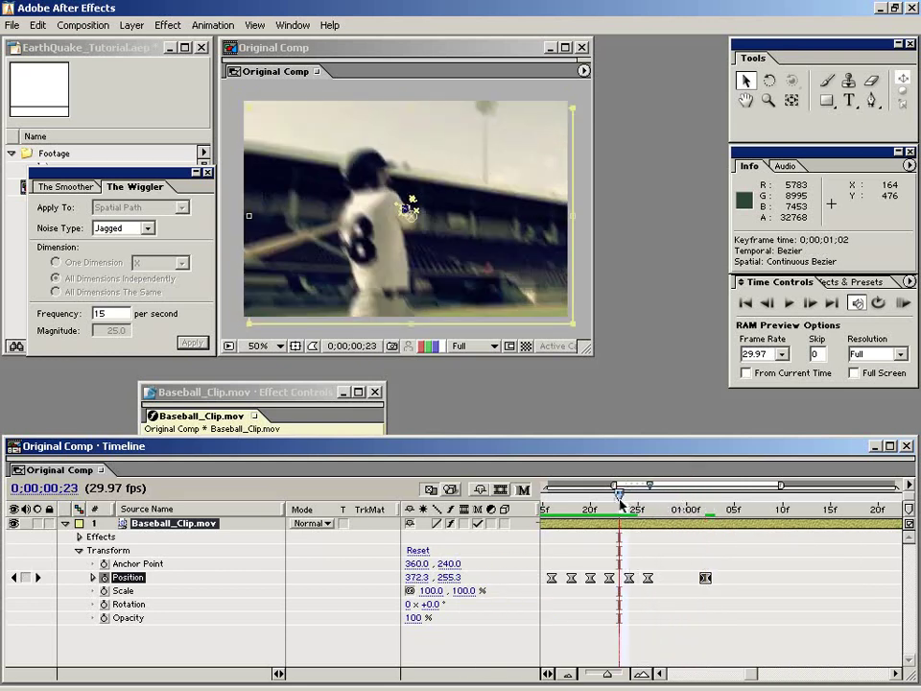
- RAM-preview the eased 78-frame shake, then zoom the timeline out to full duration
key(KP_0)
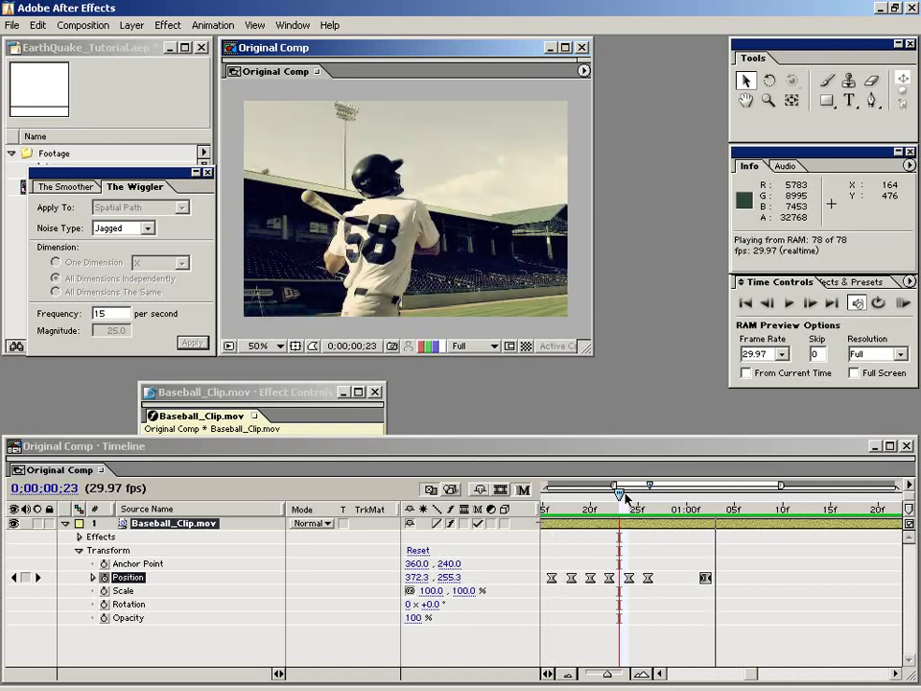
click(653, 614)
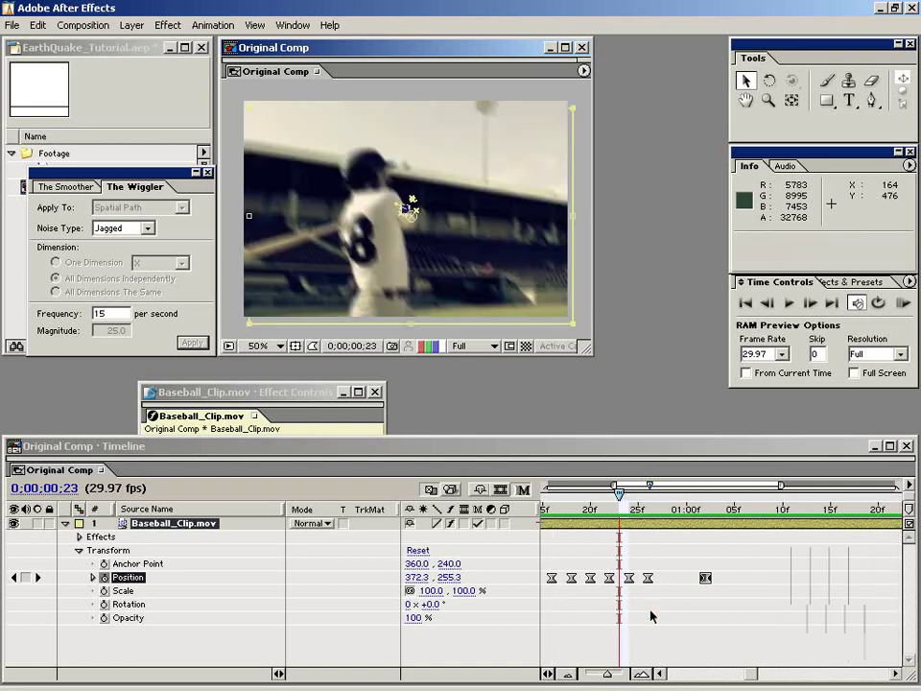
key(minus)
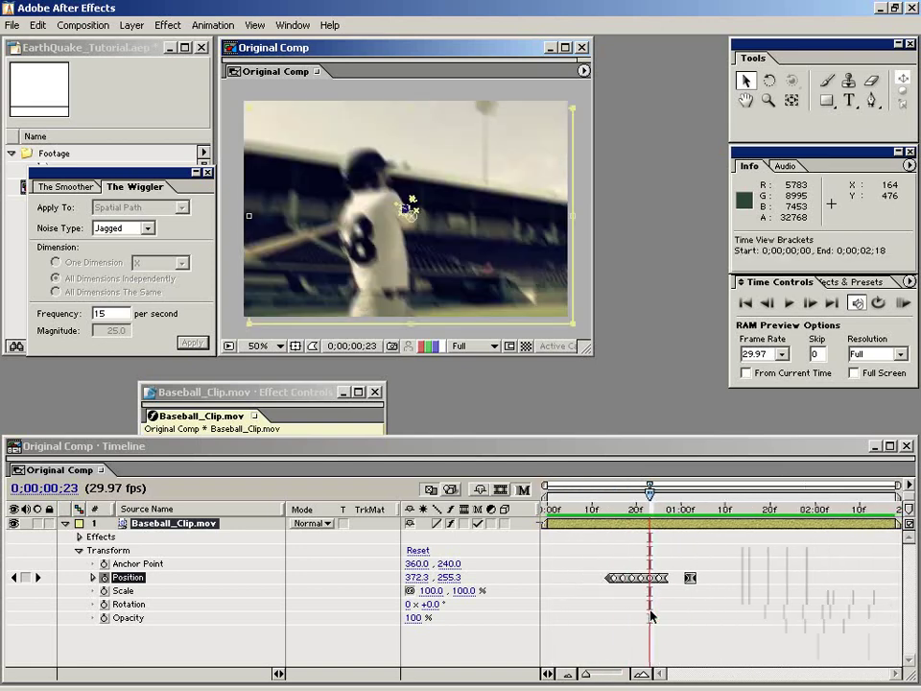